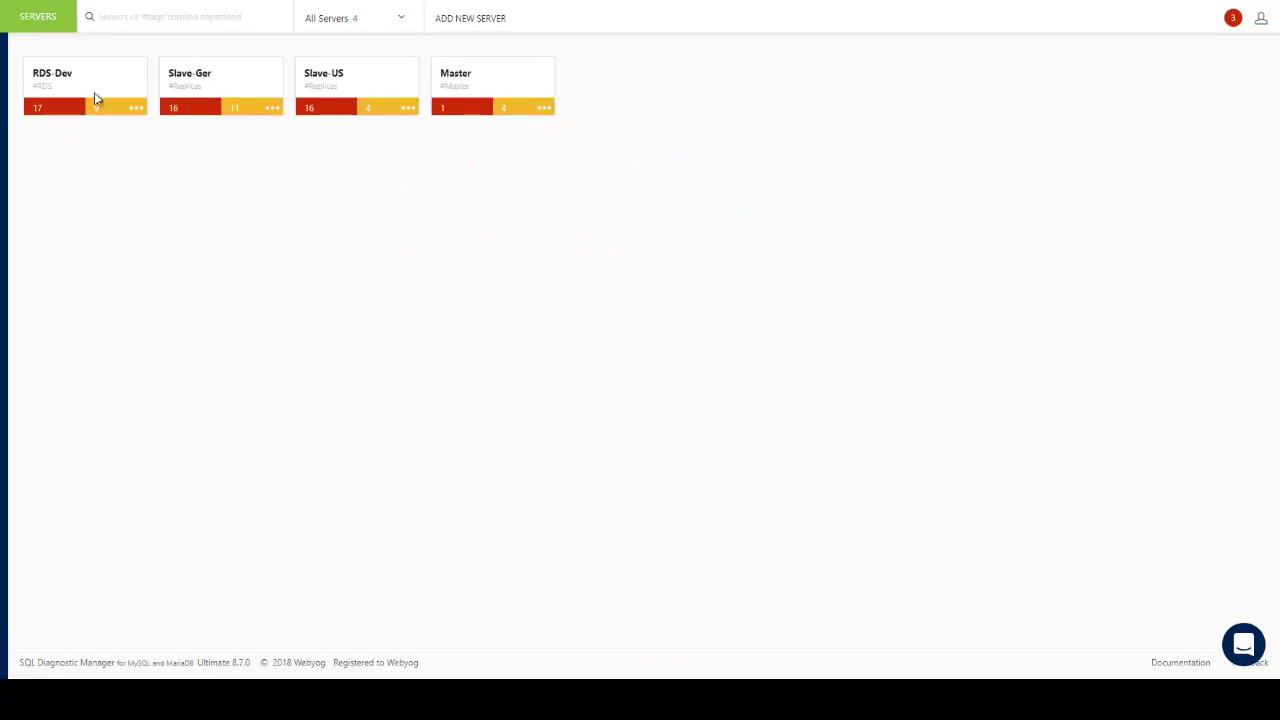
Step: View RDS-Dev's open critical events, and inspect the details of the overview's top-10 query that selects `digest` and SCHEMA_NAME
{"action": "left_click", "coordinate": [42, 112]}
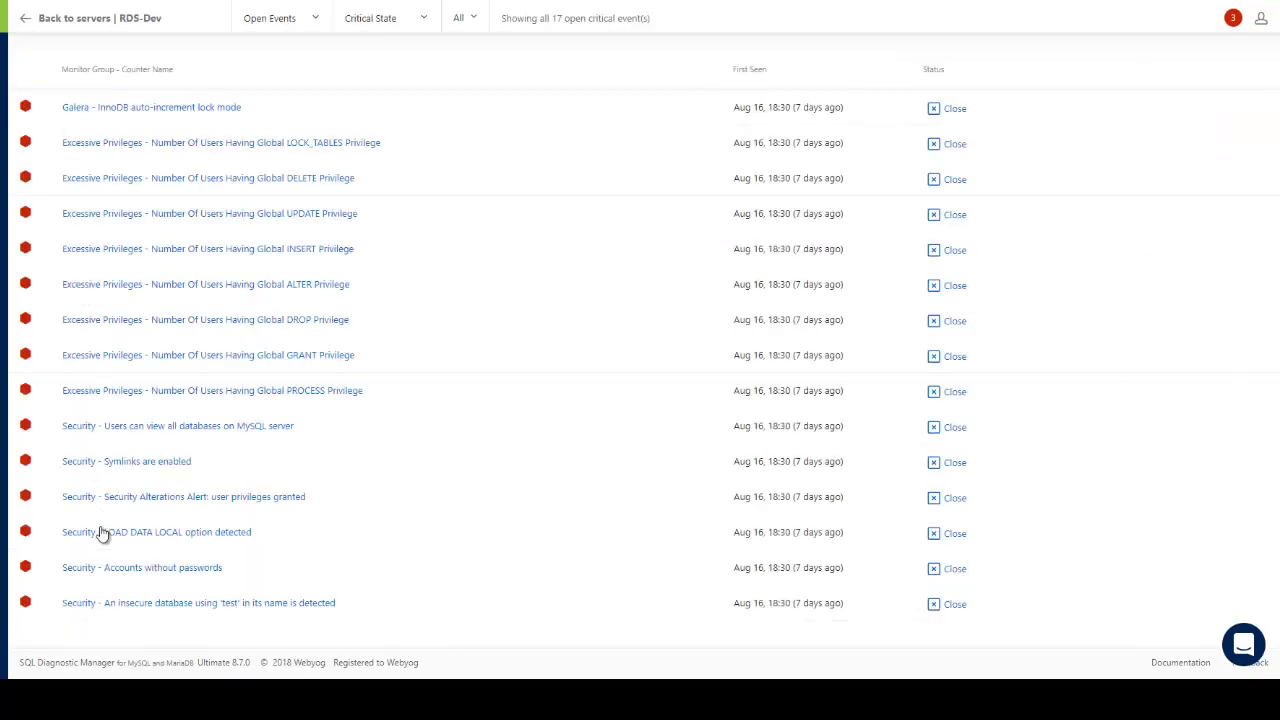
{"action": "left_click", "coordinate": [66, 60]}
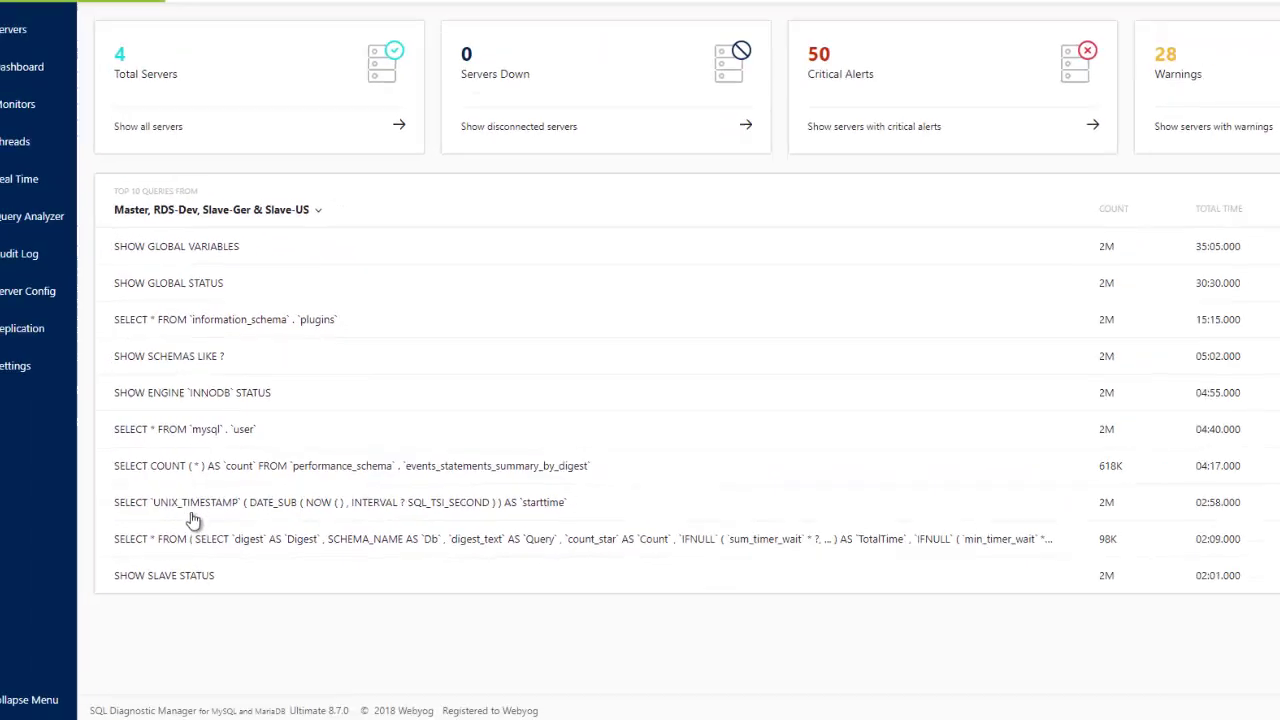
{"action": "left_click", "coordinate": [195, 539]}
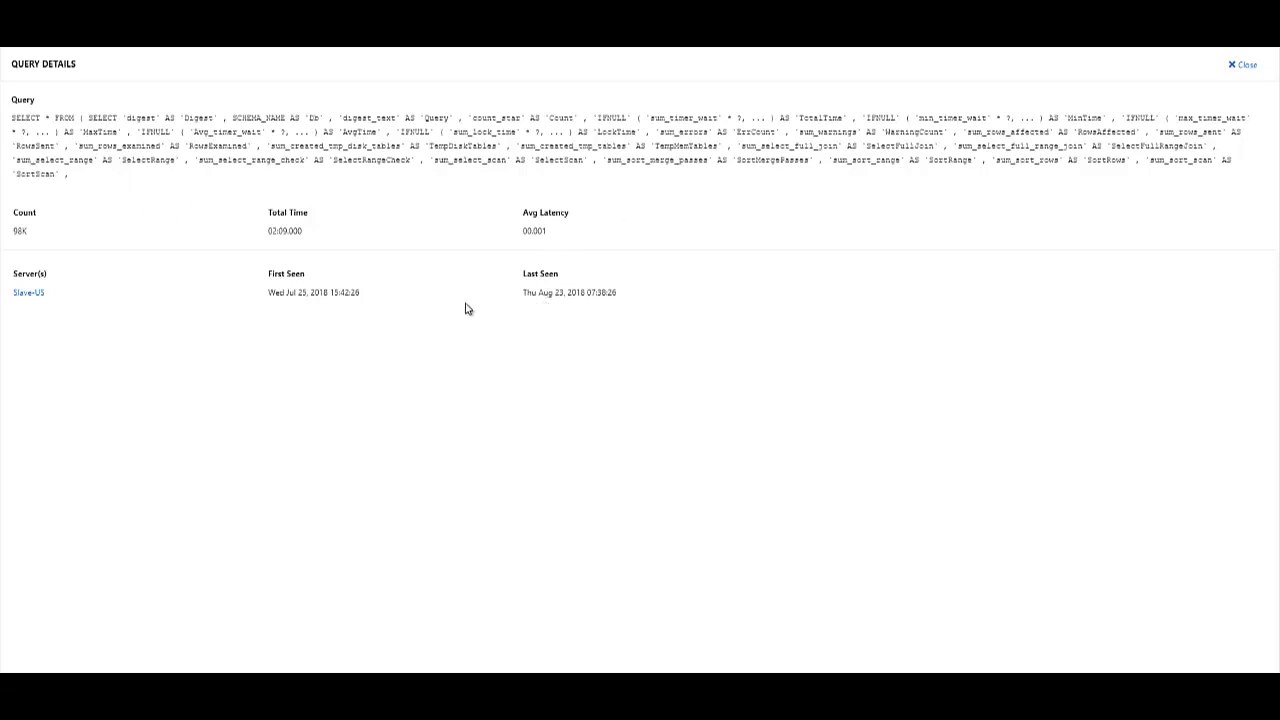
{"action": "left_click", "coordinate": [1242, 66]}
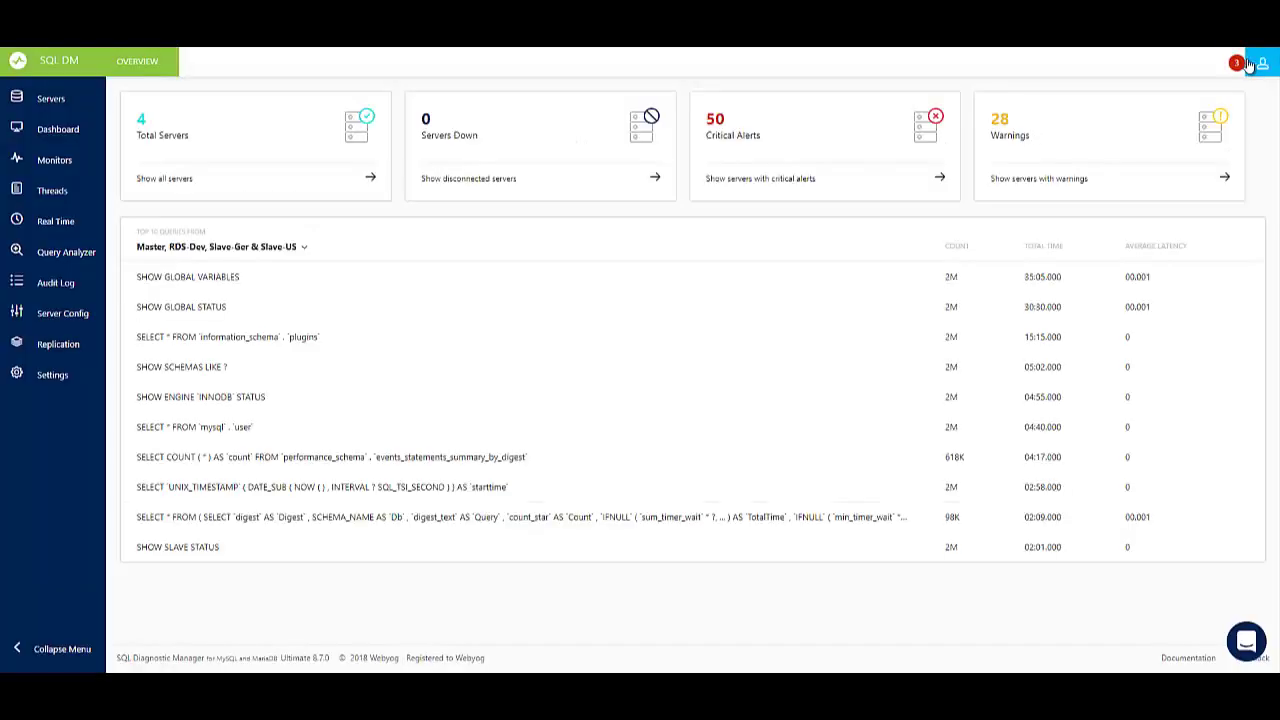
Step: Open the disk usage information for the RDS-Dev server
{"action": "left_click", "coordinate": [46, 106]}
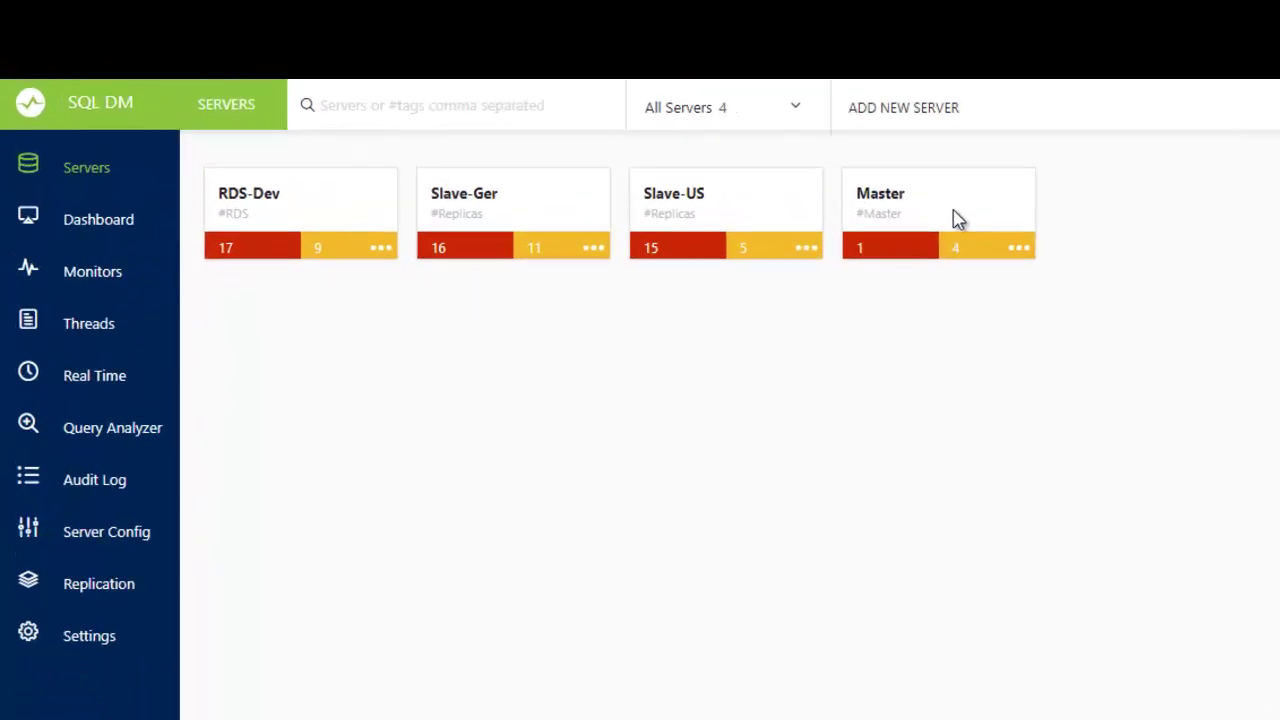
{"action": "left_click", "coordinate": [380, 250]}
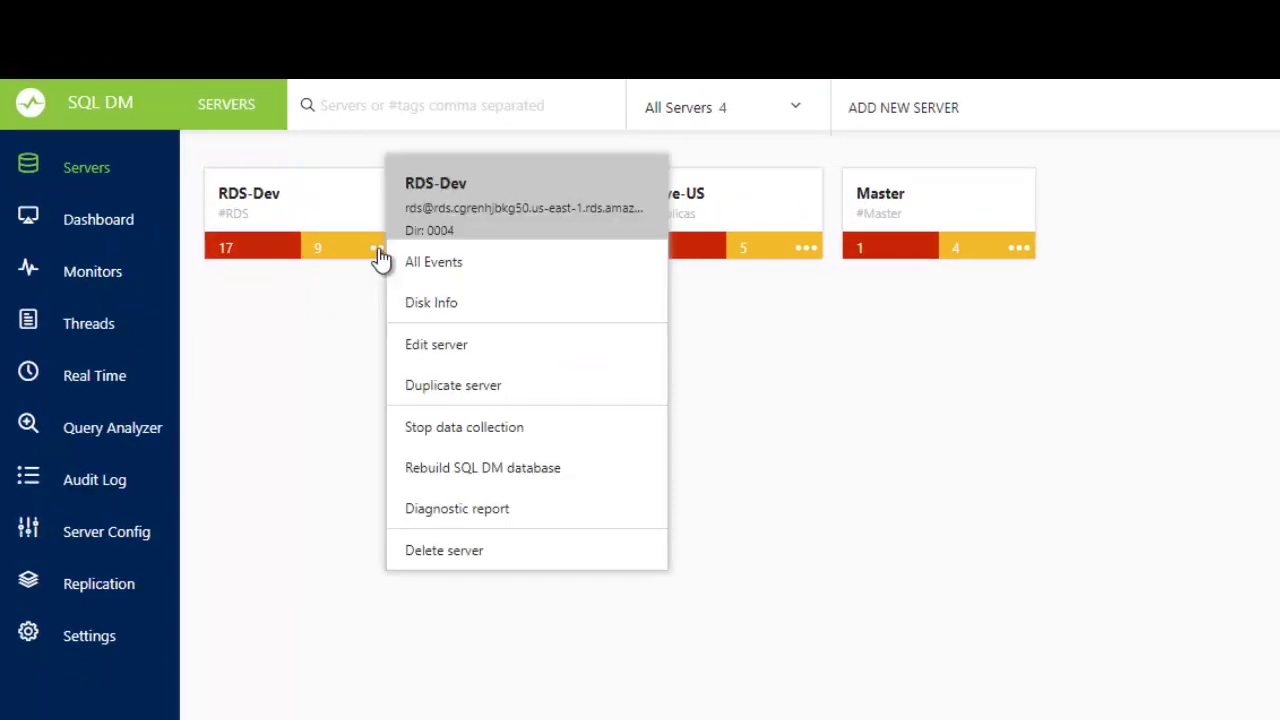
{"action": "left_click", "coordinate": [475, 312]}
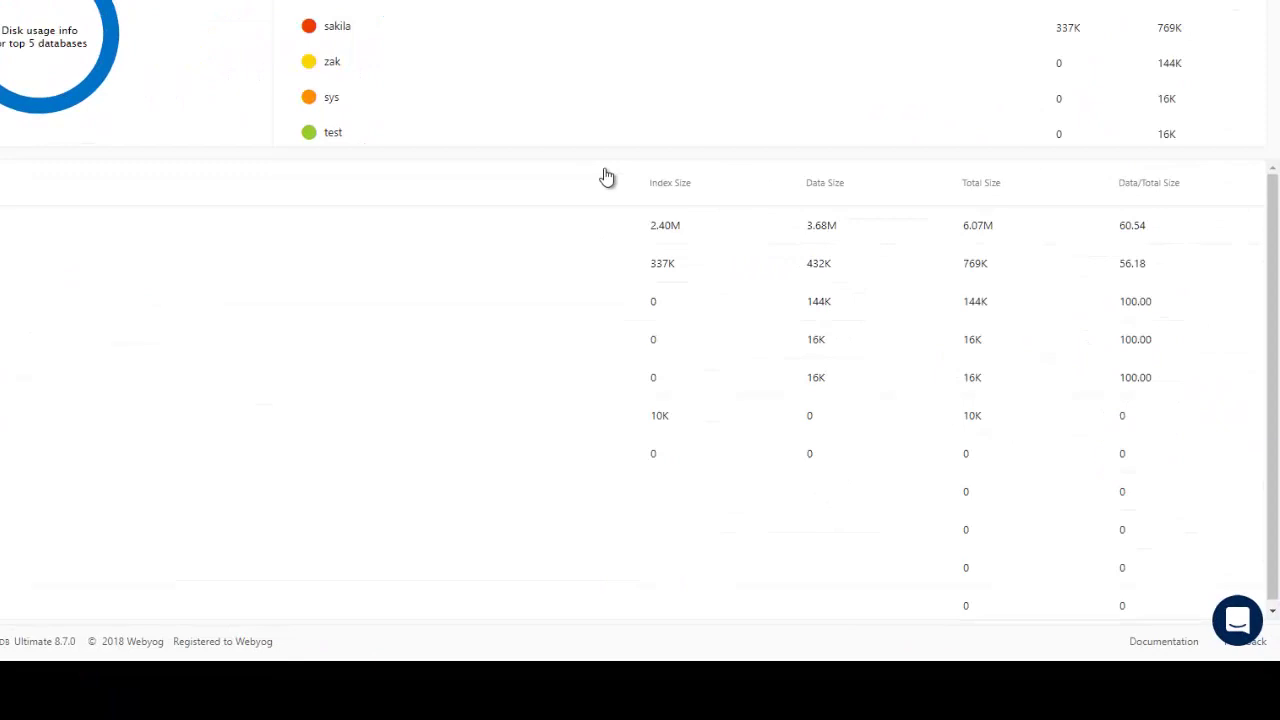
Step: Sort RDS-Dev's database list by index size, data size and total size, and open the table-level disk usage of the mysql database
{"action": "left_click", "coordinate": [681, 184]}
{"action": "left_click", "coordinate": [689, 187]}
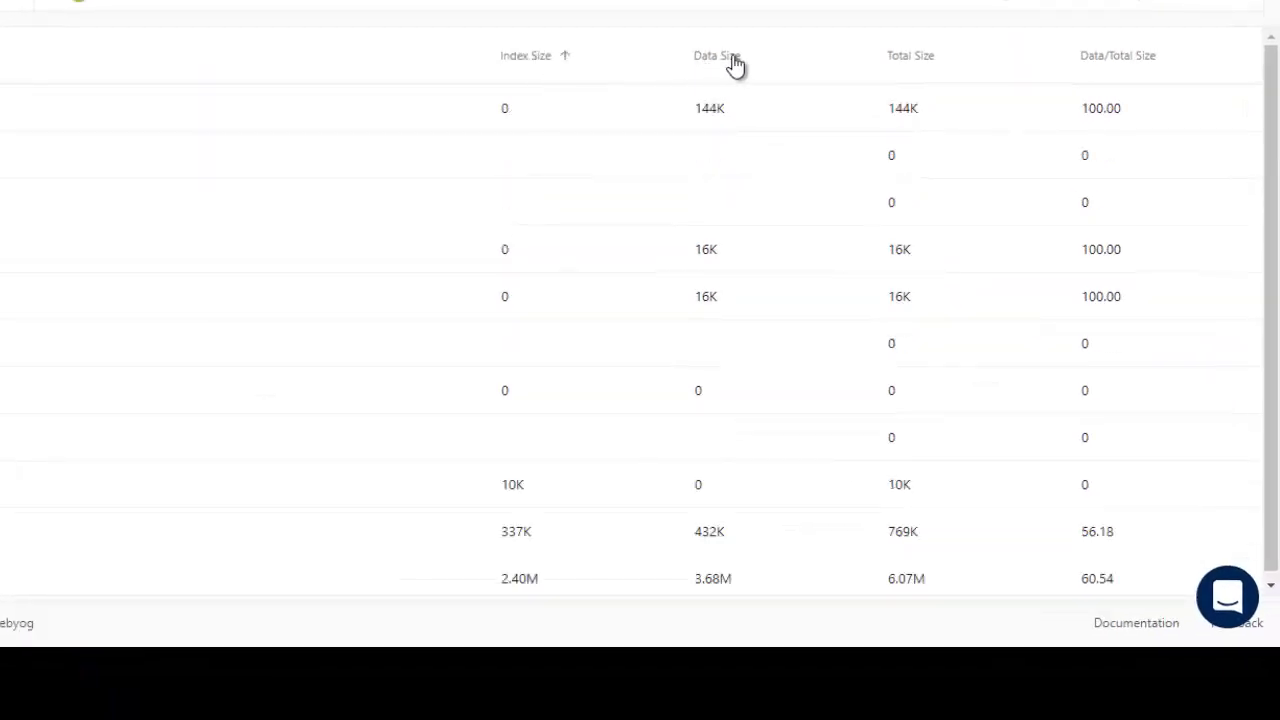
{"action": "left_click", "coordinate": [734, 62]}
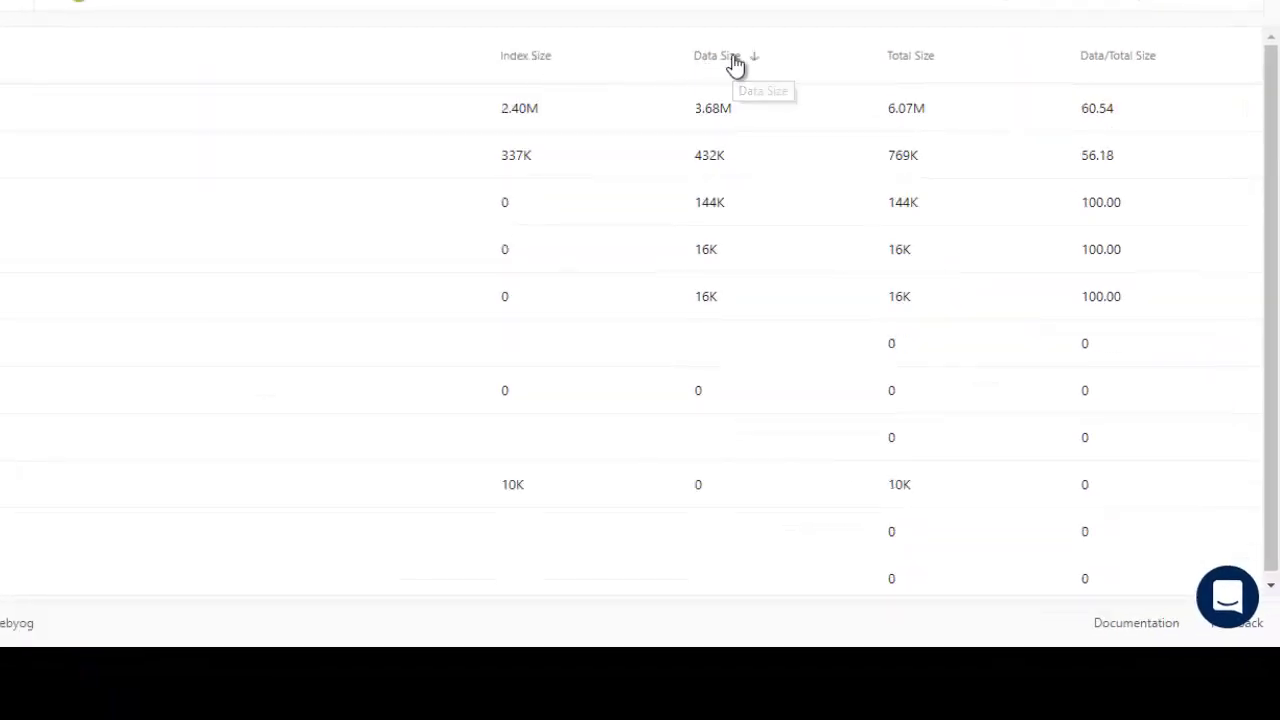
{"action": "left_click", "coordinate": [731, 62]}
{"action": "double_click", "coordinate": [731, 62]}
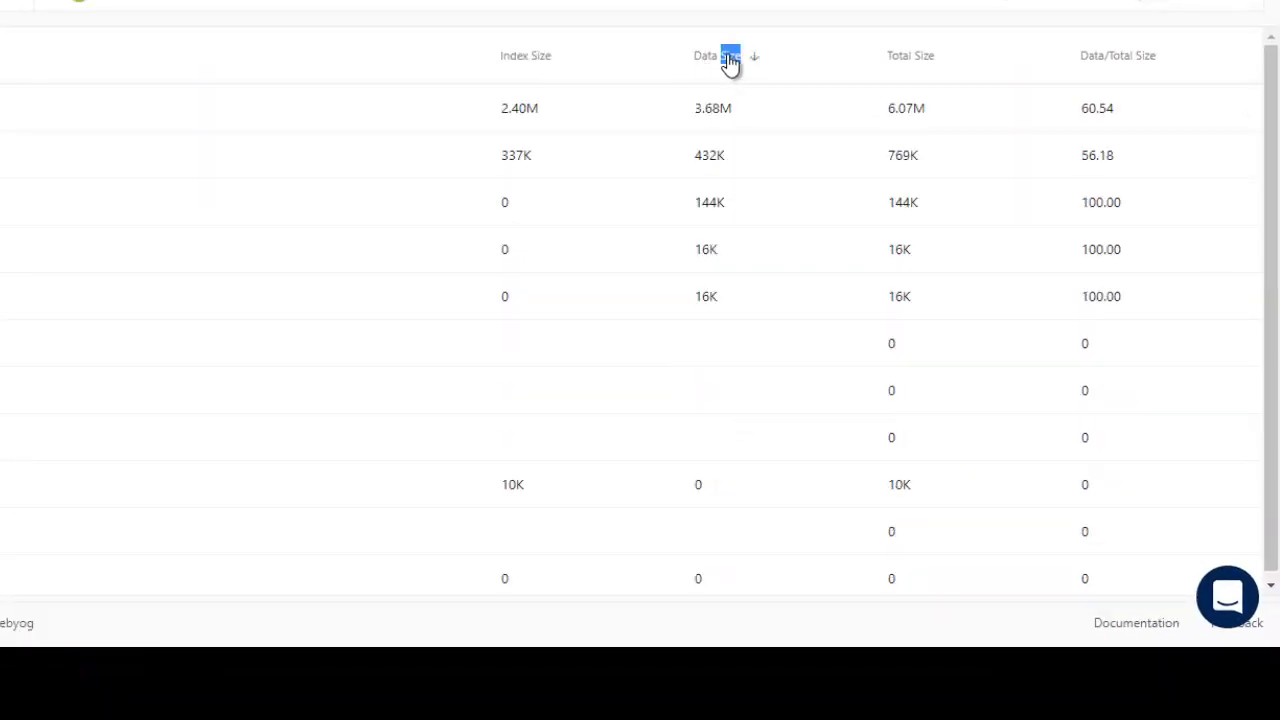
{"action": "left_click", "coordinate": [915, 66]}
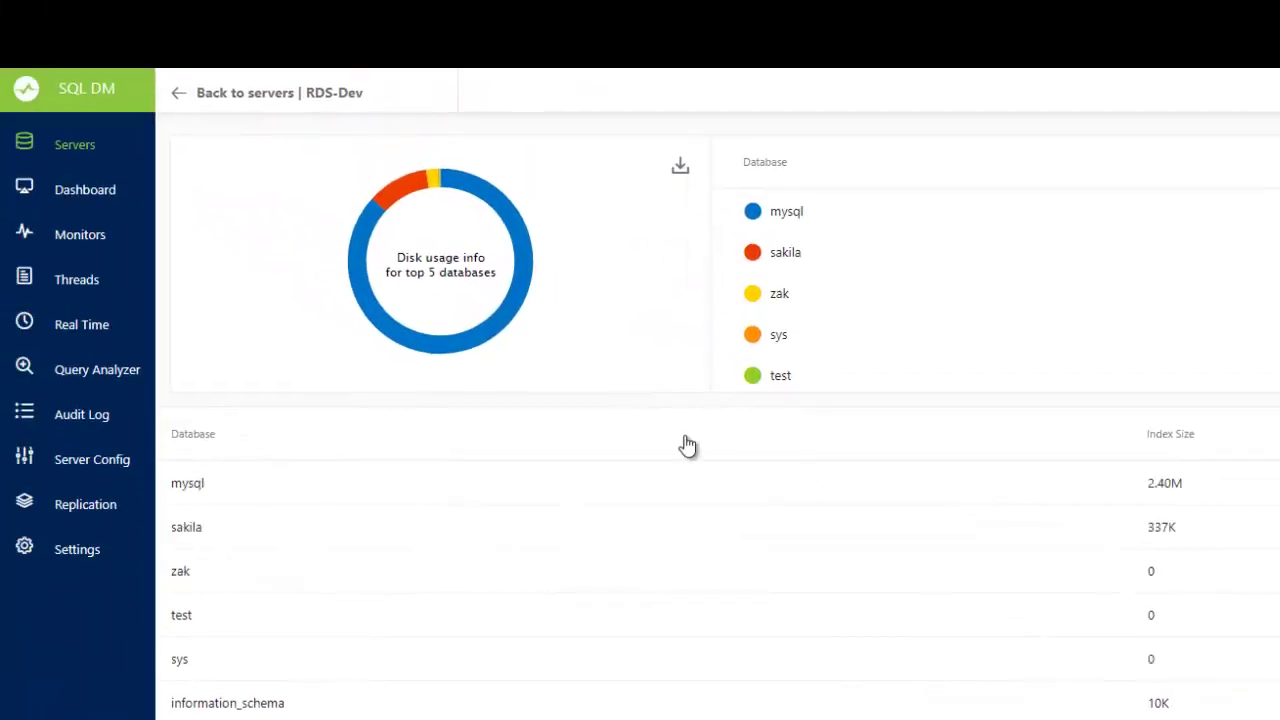
{"action": "left_click", "coordinate": [491, 320]}
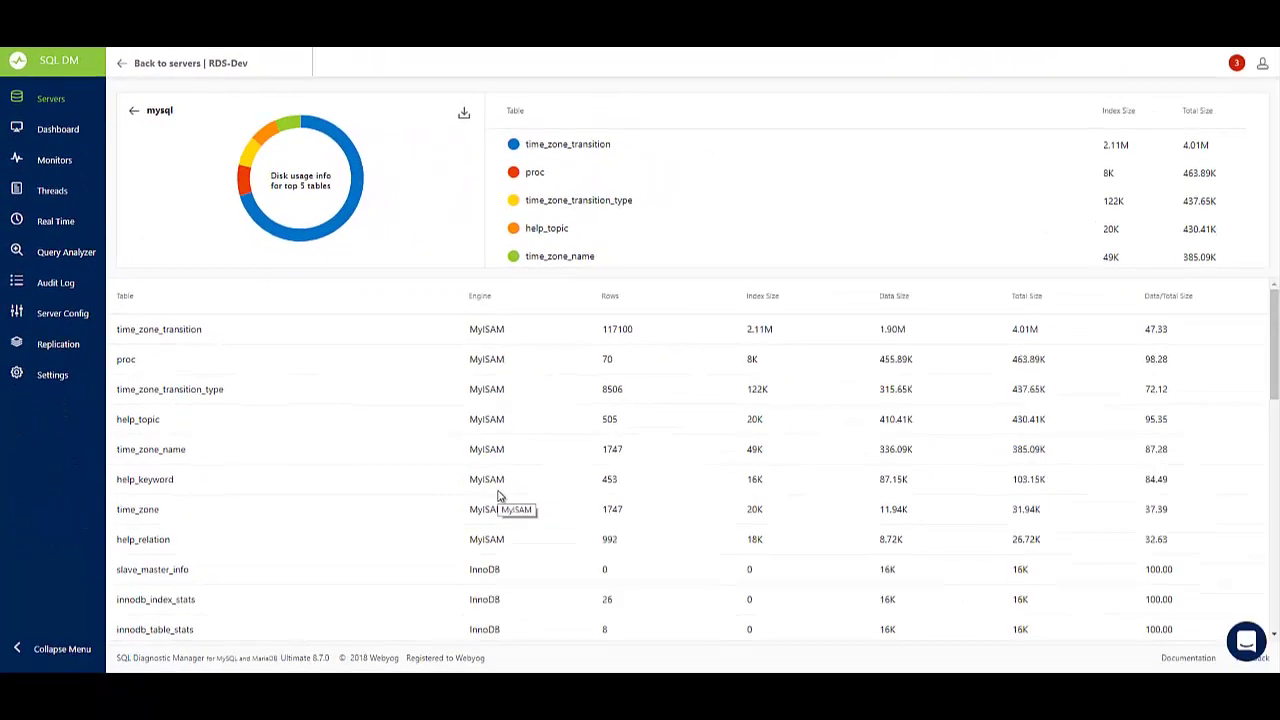
Step: Examine the Performance Metrics dashboard charts for Master, Slave-Ger and Slave-US, from queries executed through database transactions
{"action": "left_click", "coordinate": [55, 138]}
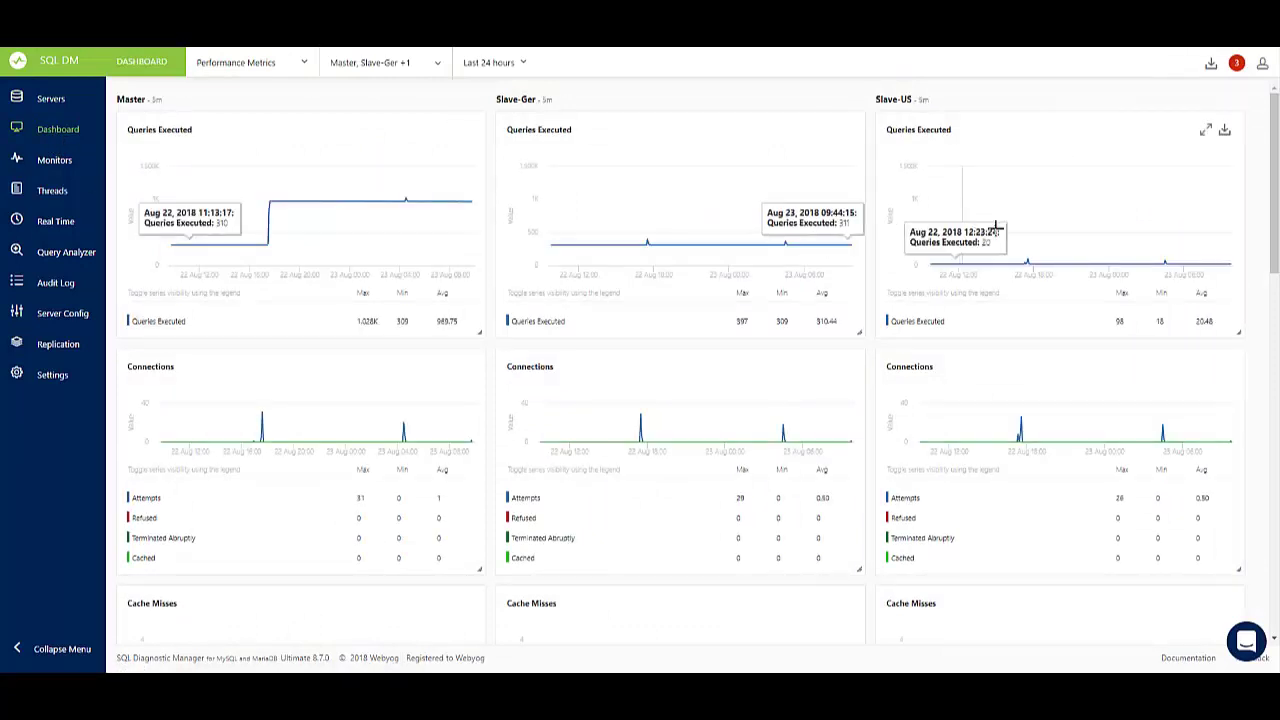
{"action": "scroll", "coordinate": [826, 420], "scroll_direction": "down", "scroll_amount": 3}
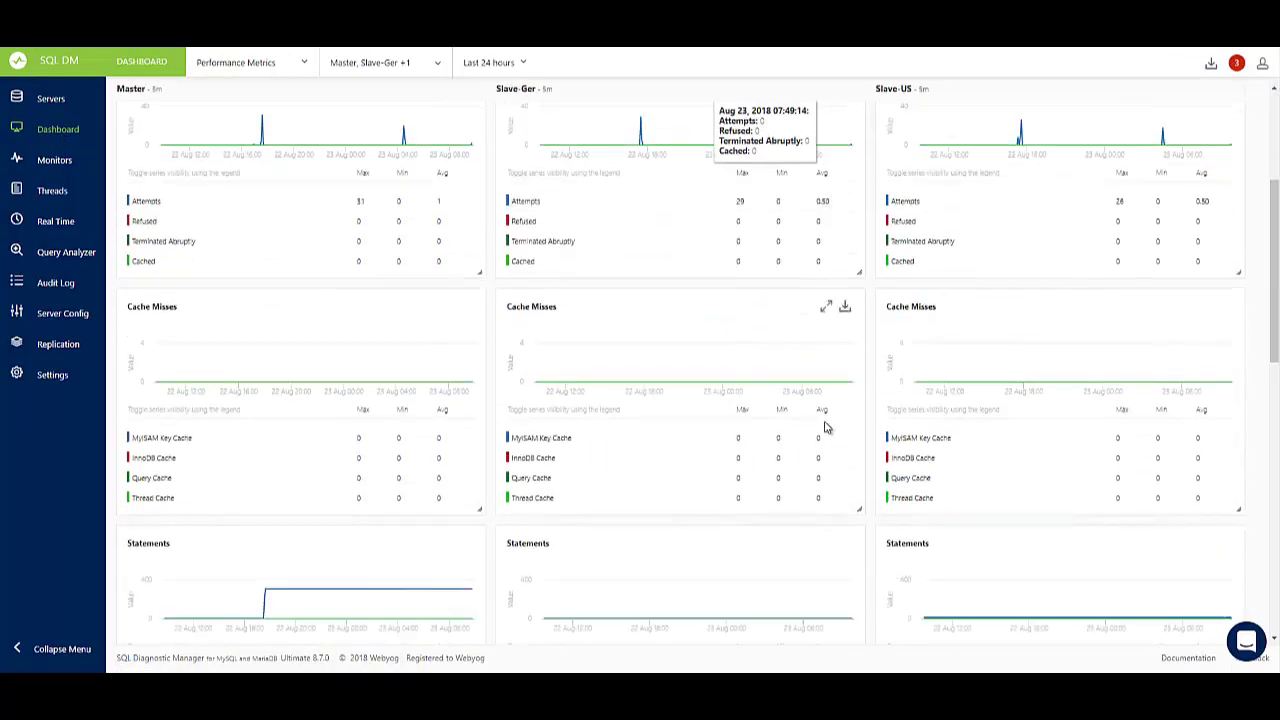
{"action": "scroll", "coordinate": [826, 423], "scroll_direction": "down", "scroll_amount": 3}
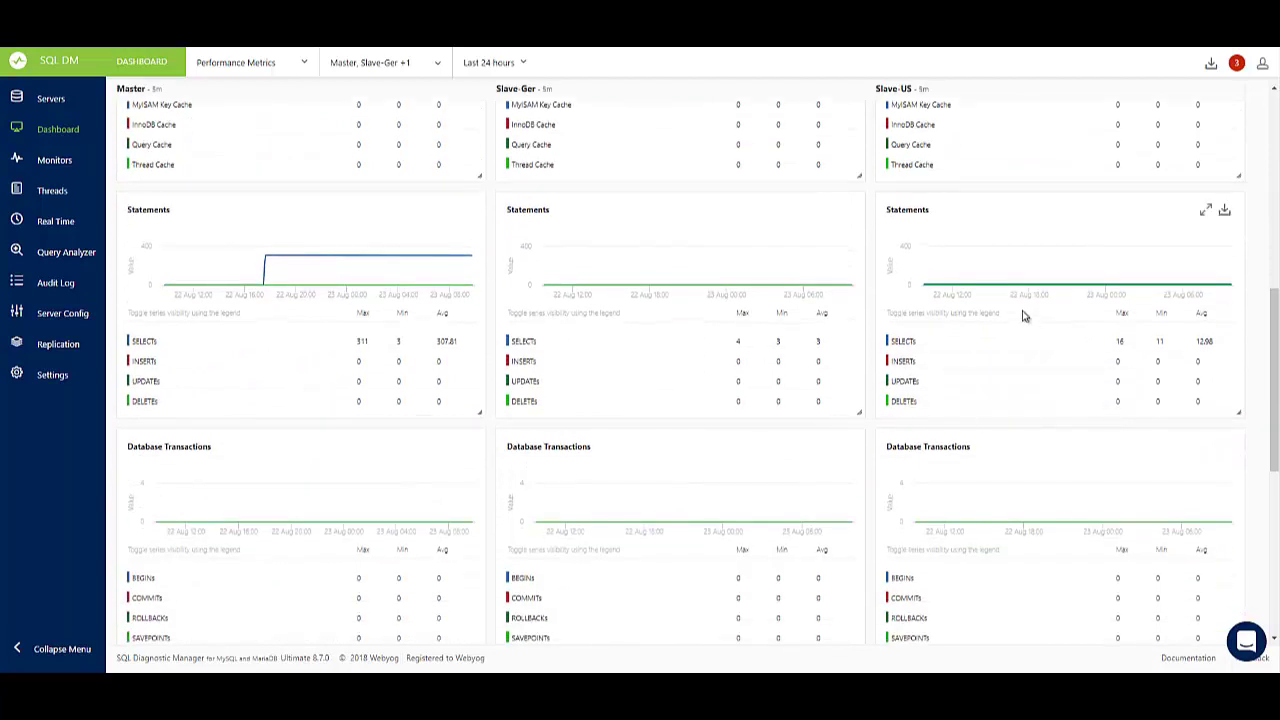
{"action": "scroll", "coordinate": [1010, 325], "scroll_direction": "up", "scroll_amount": 6}
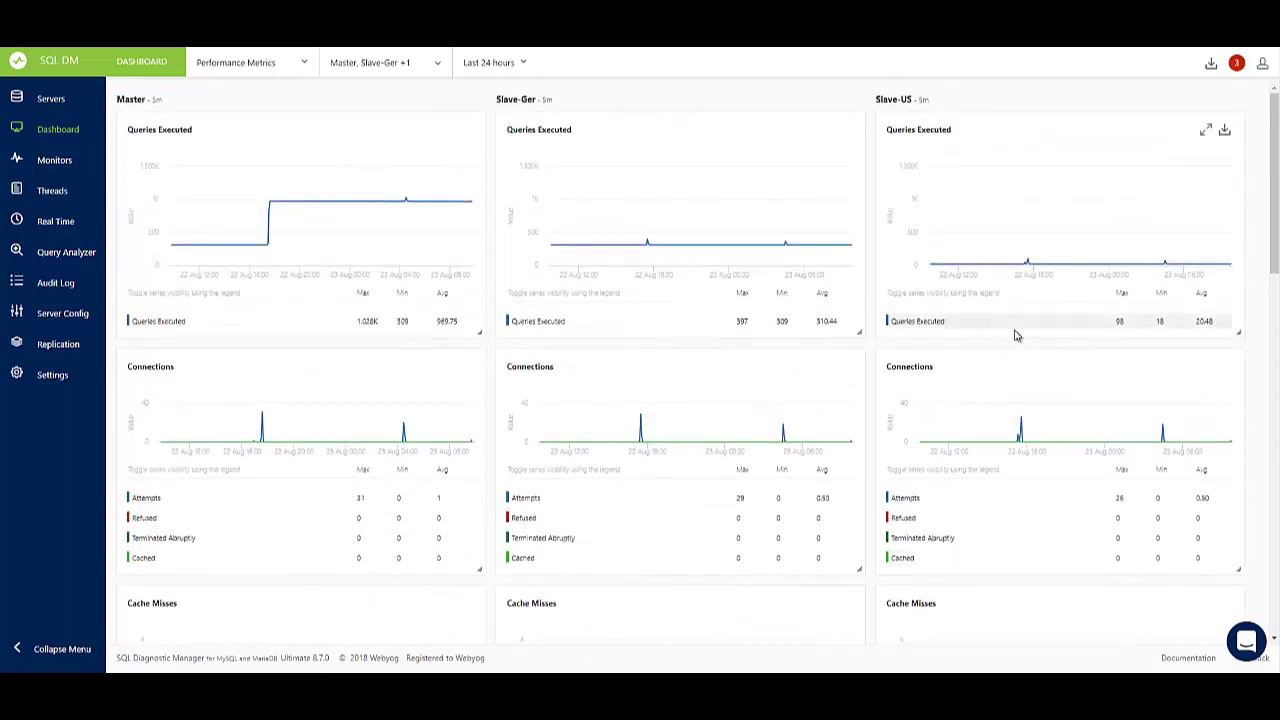
Step: Enlarge Slave-US's Queries Executed chart, zoom into the Aug 22 spike around 17:30, and return to the dashboard to list the available dashboards
{"action": "left_click", "coordinate": [1207, 134]}
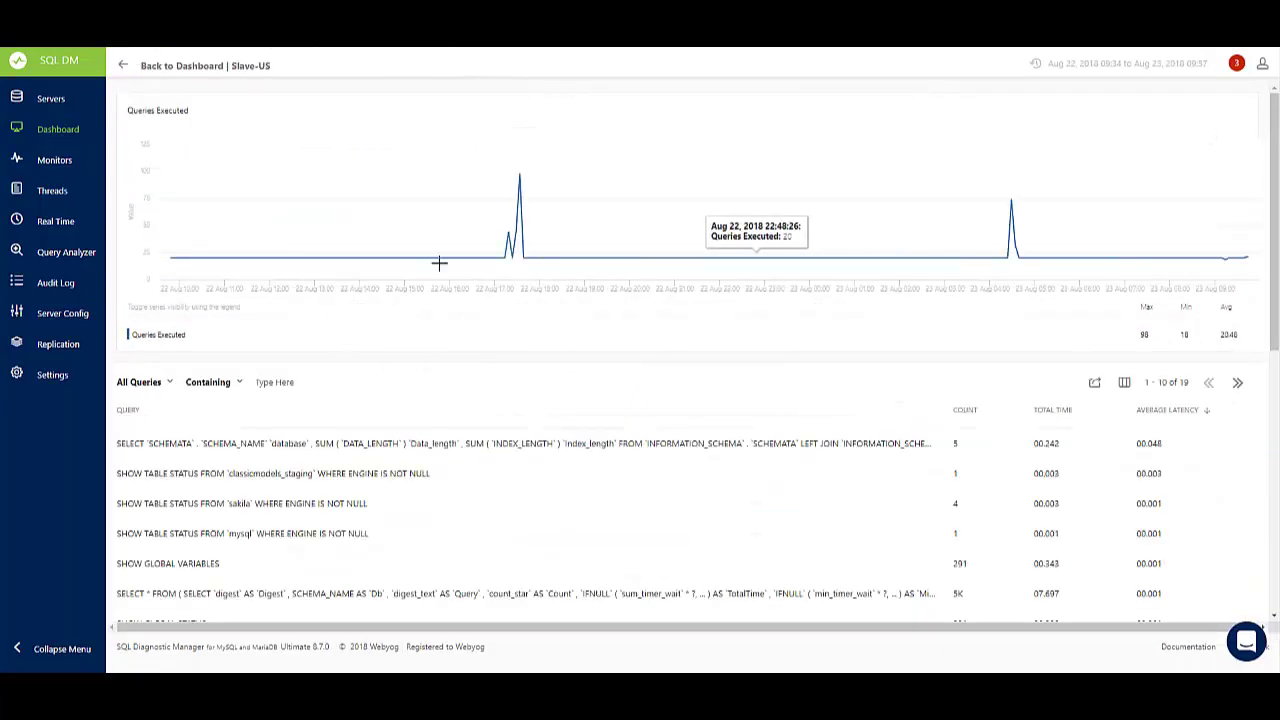
{"action": "left_click_drag", "start_coordinate": [565, 232], "coordinate": [466, 238]}
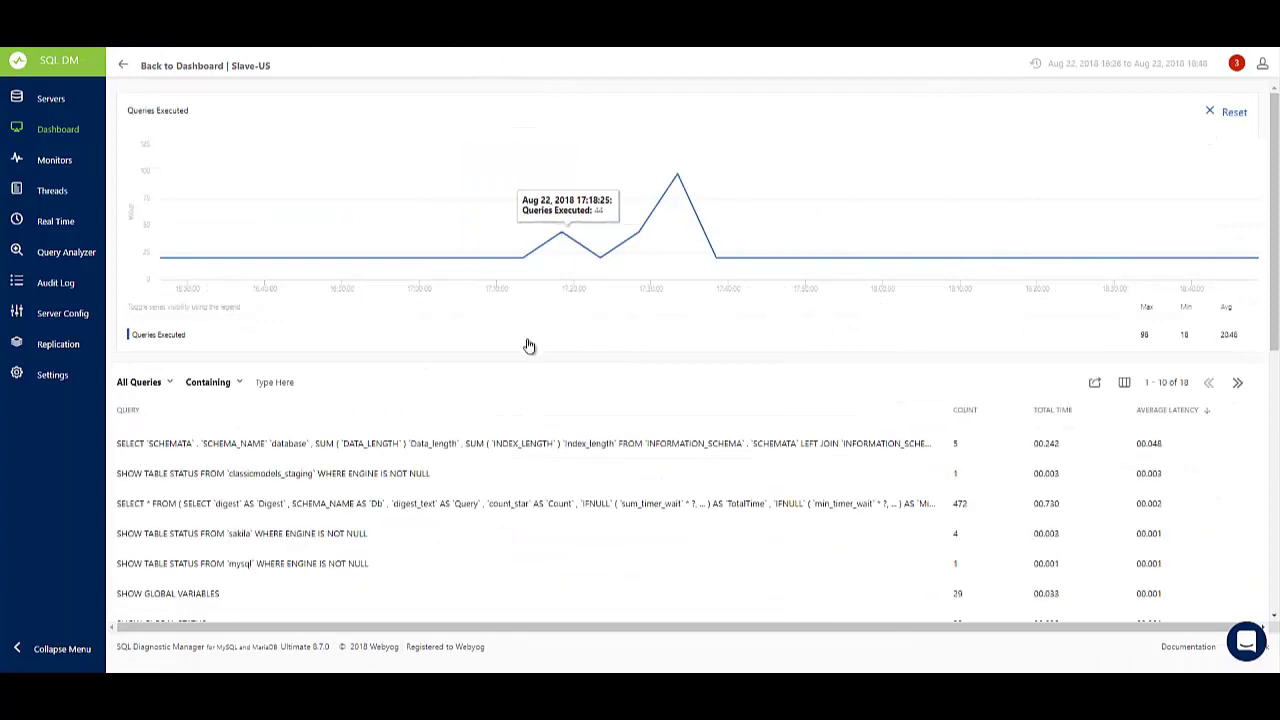
{"action": "left_click", "coordinate": [174, 568]}
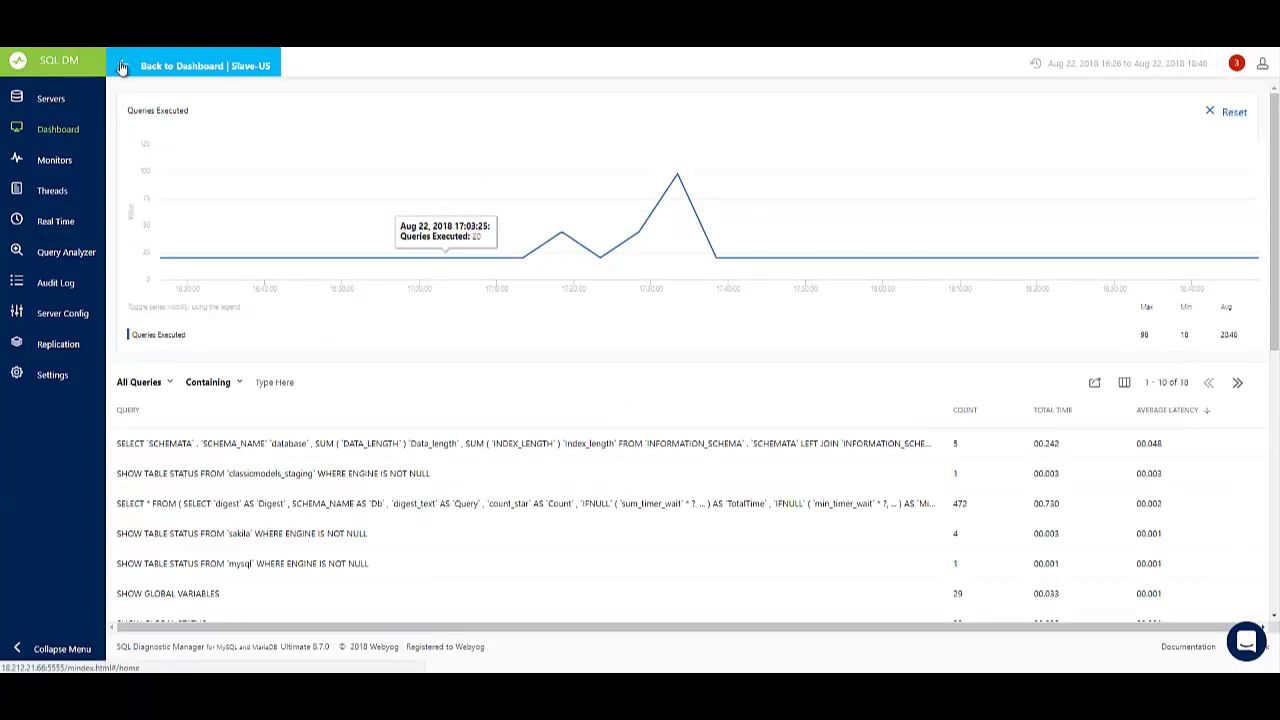
{"action": "left_click", "coordinate": [181, 66]}
{"action": "left_click", "coordinate": [303, 63]}
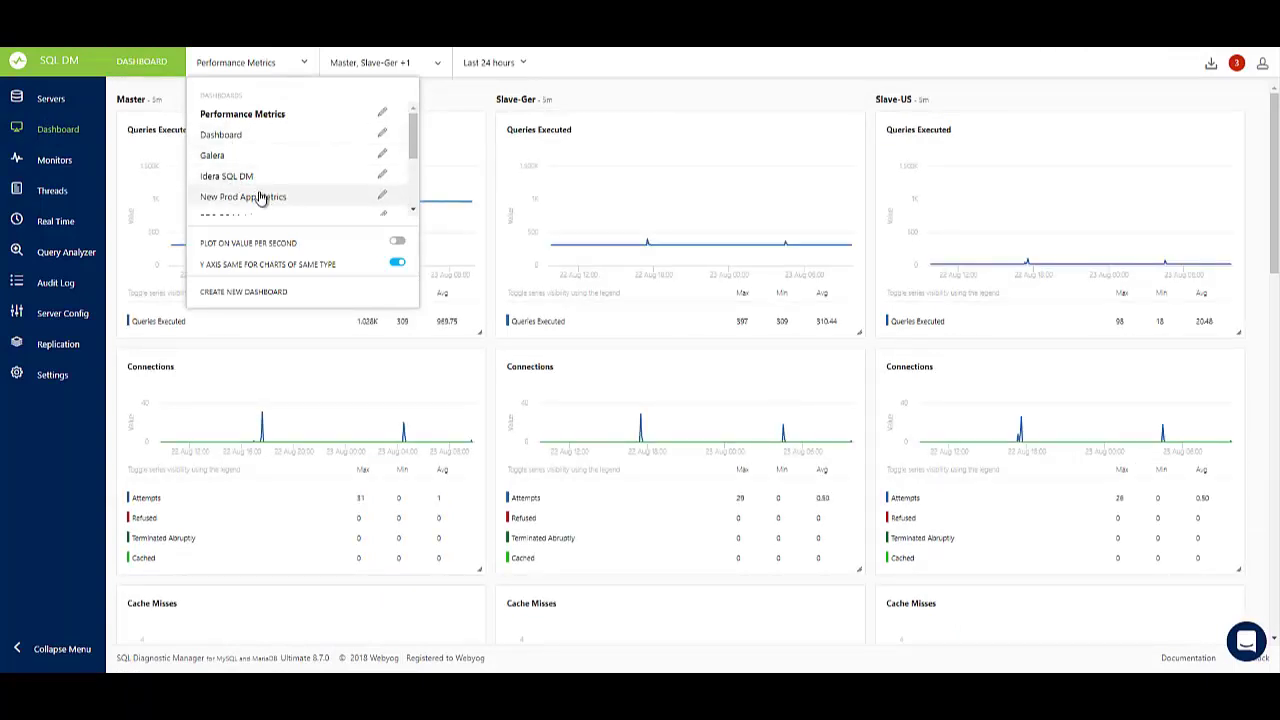
Step: View the trend chart of the Connection usage monitor across all three servers, and close it
{"action": "left_click", "coordinate": [55, 168]}
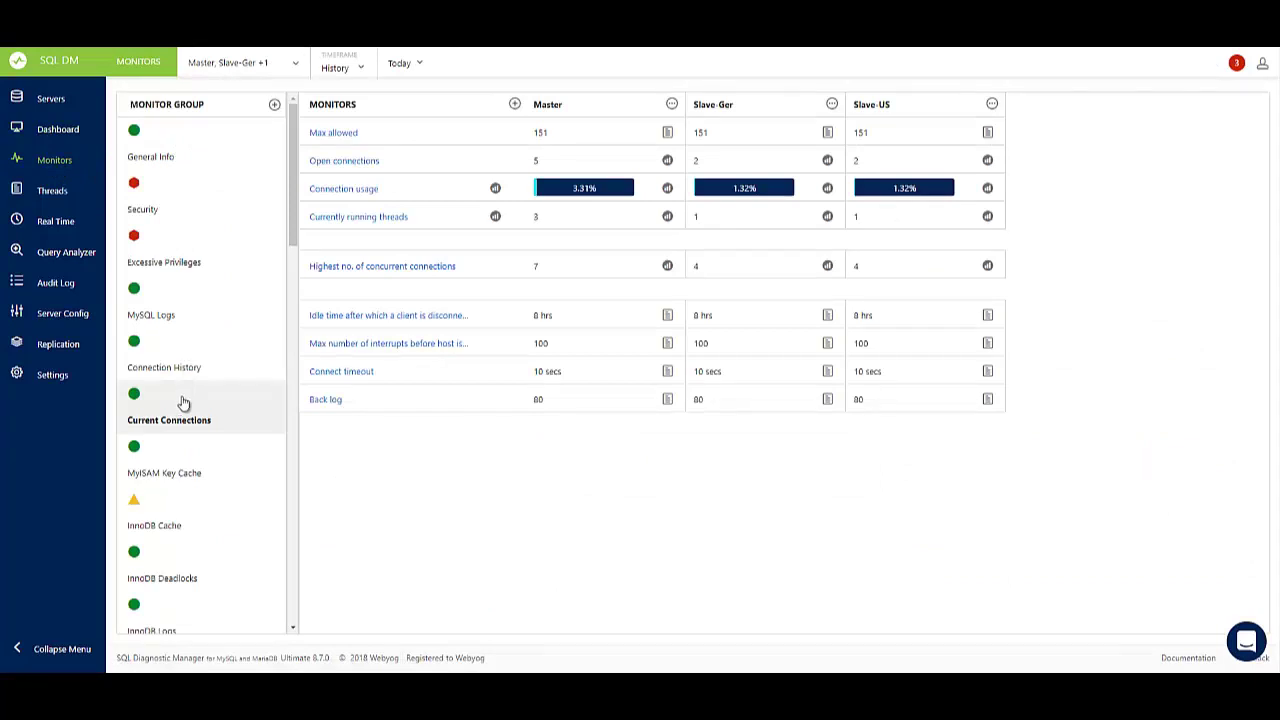
{"action": "left_click", "coordinate": [496, 189]}
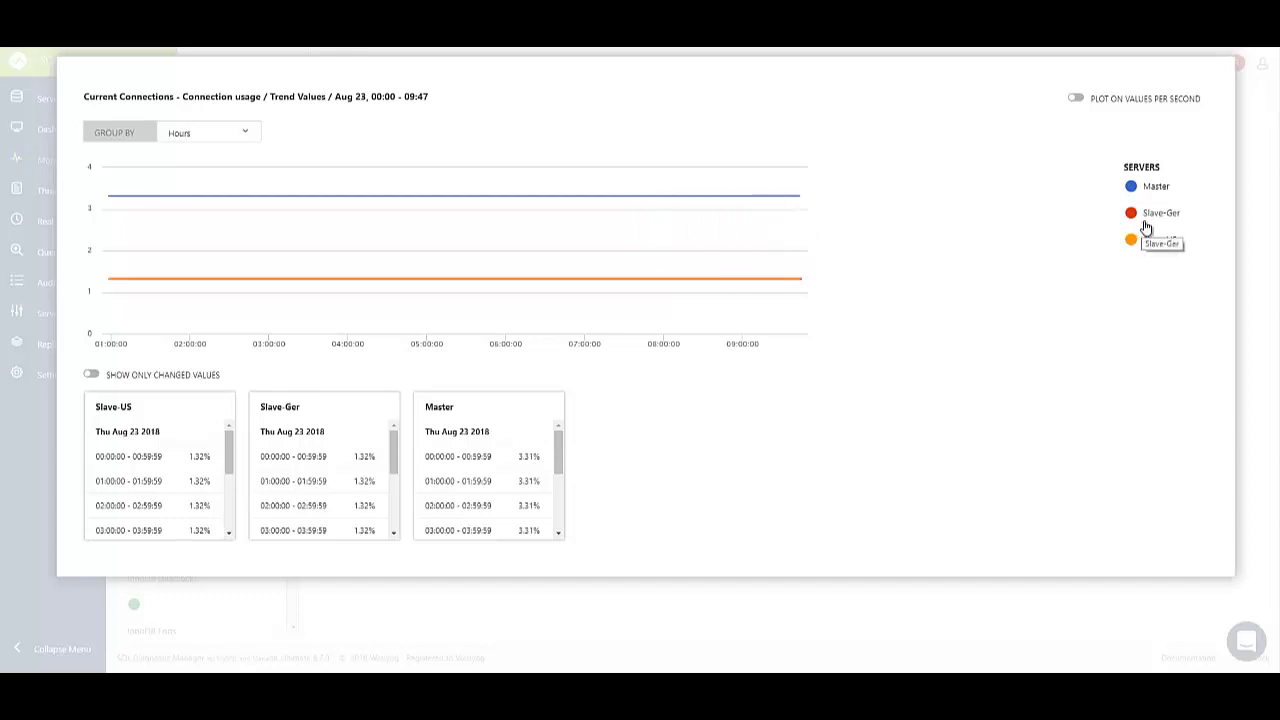
{"action": "left_click", "coordinate": [1254, 181]}
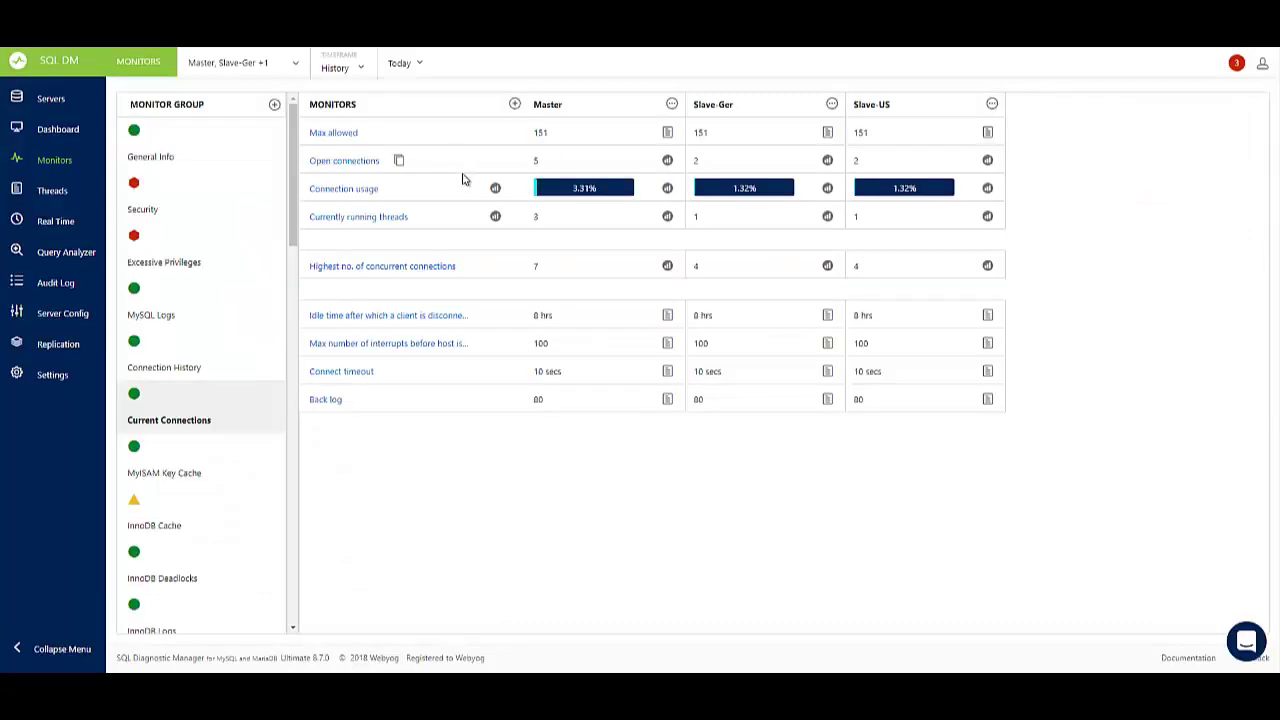
Step: Start a duplicate of the Connection usage monitor to inspect its formula and value function, and close it without saving
{"action": "left_click", "coordinate": [398, 190]}
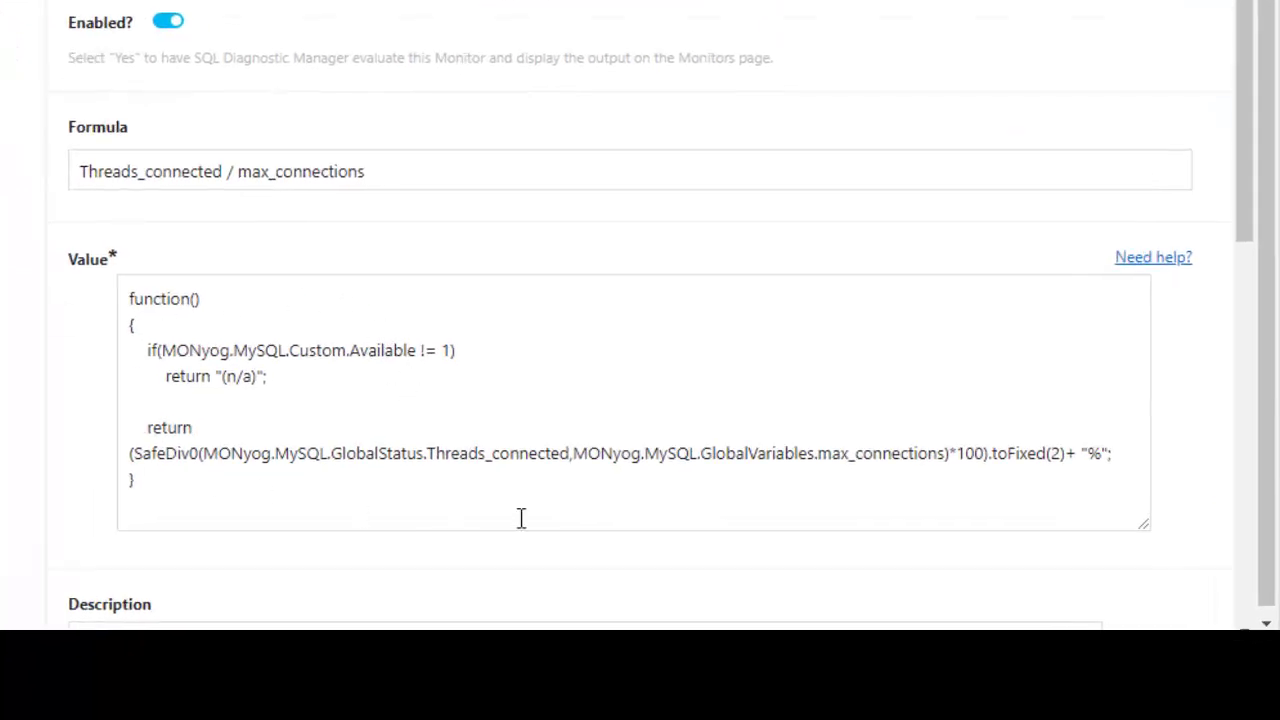
{"action": "left_click_drag", "start_coordinate": [257, 377], "coordinate": [318, 419]}
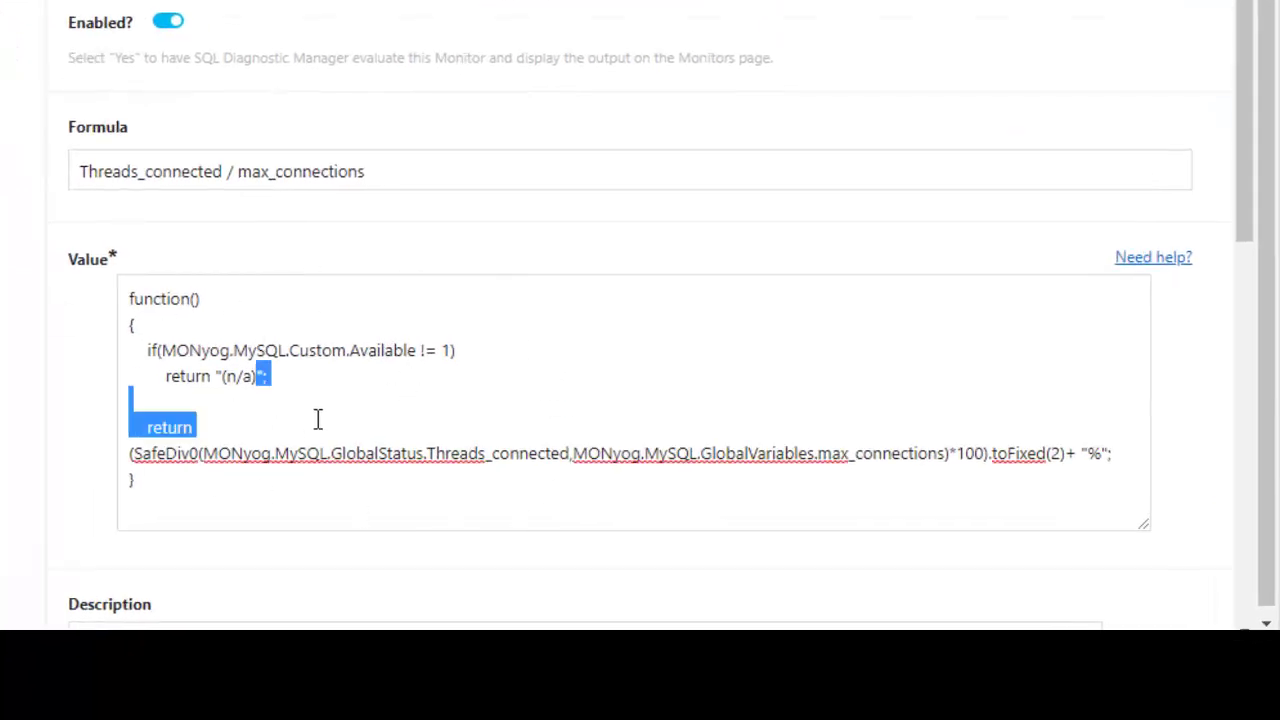
{"action": "left_click", "coordinate": [590, 393]}
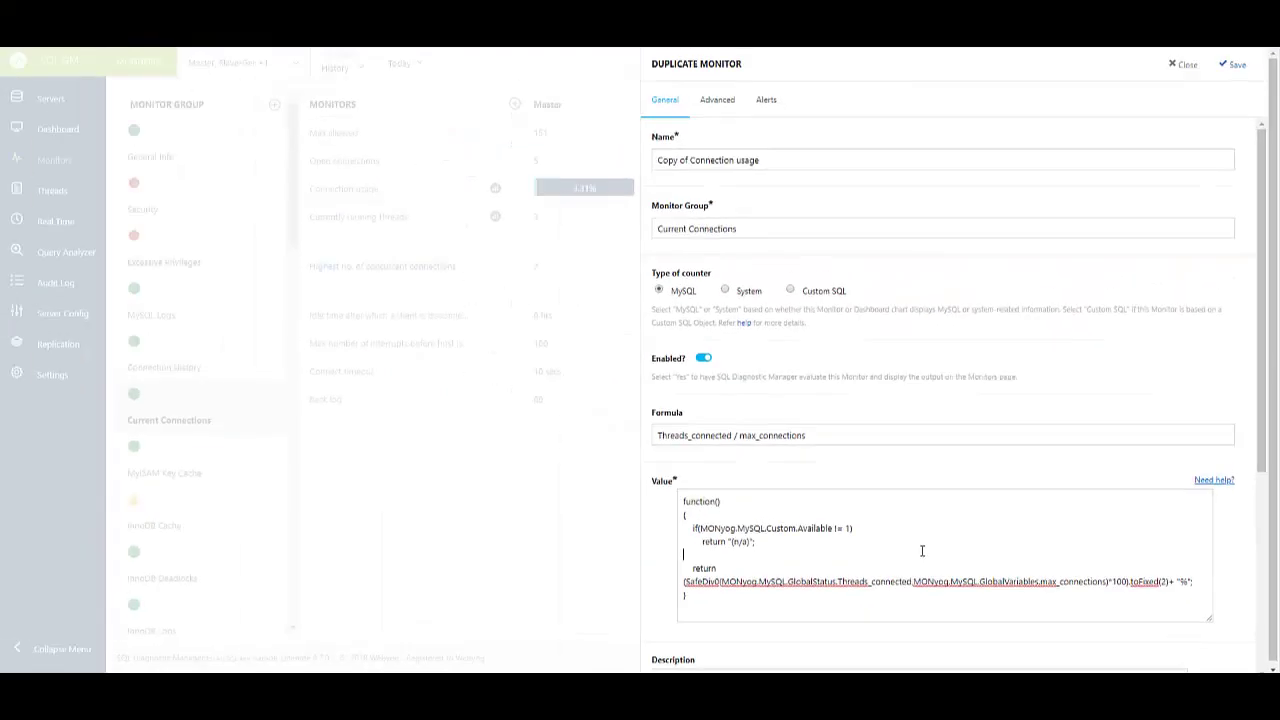
{"action": "left_click", "coordinate": [1185, 68]}
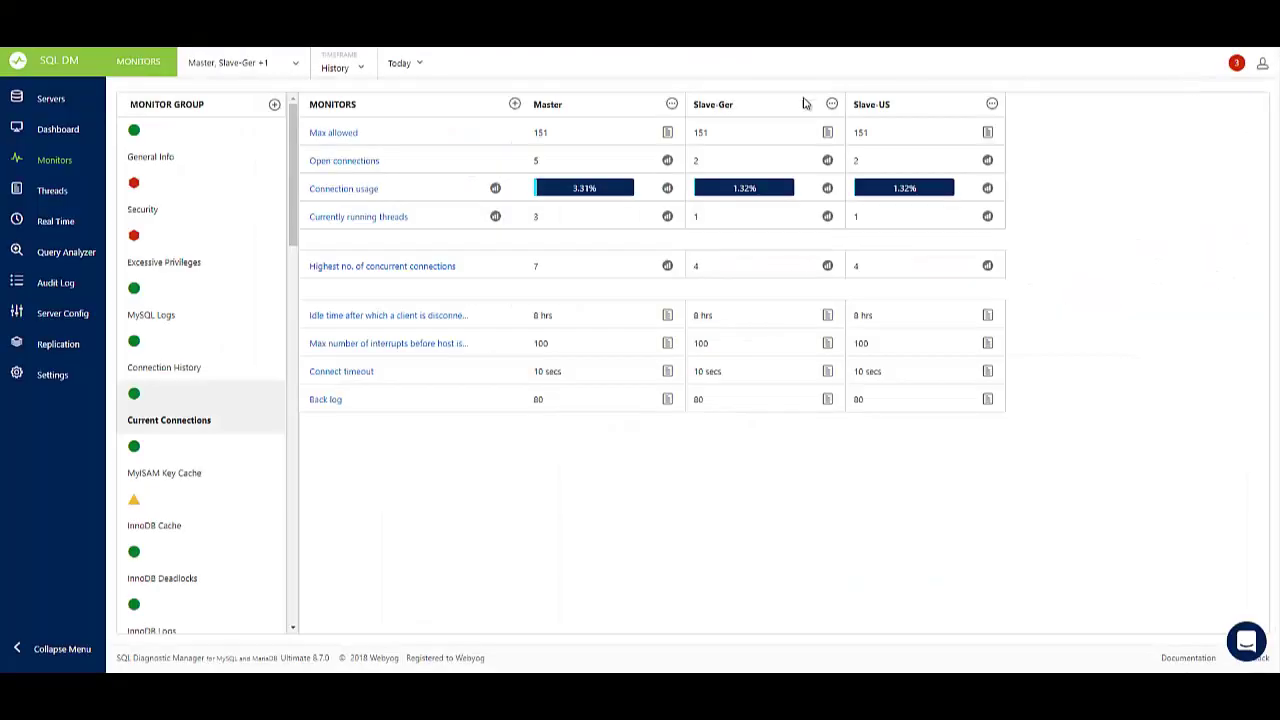
Step: Load the saved real-time monitoring session TestAnalytics for the Master server
{"action": "left_click", "coordinate": [53, 221]}
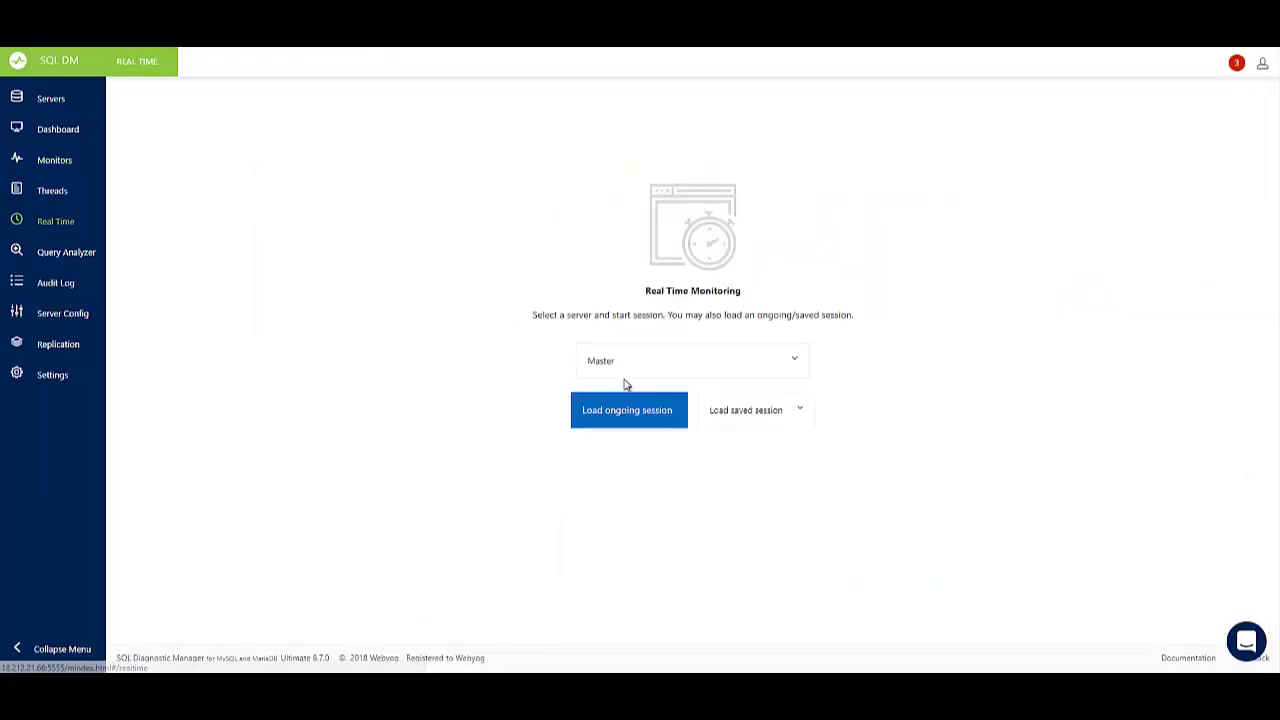
{"action": "left_click", "coordinate": [770, 418]}
{"action": "left_click", "coordinate": [744, 511]}
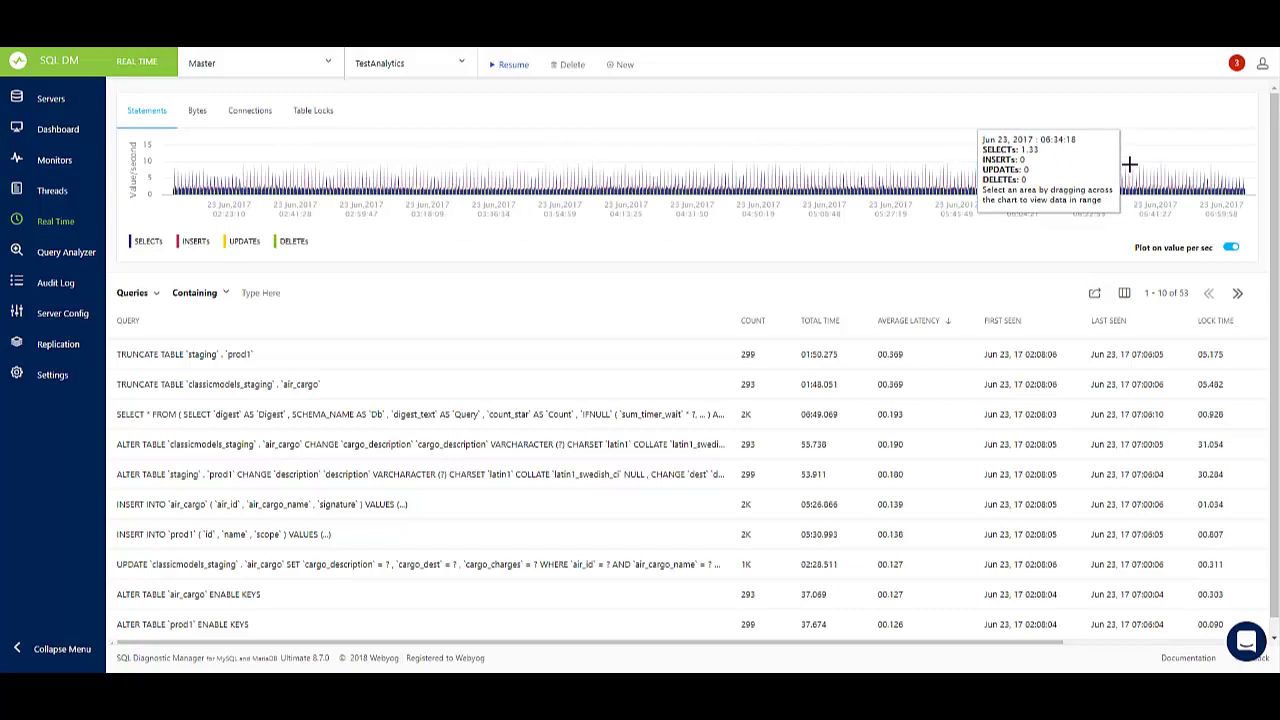
Step: Show the session's slow queries, and view the details of the ALTER TABLE query on `staging`.`prod1`
{"action": "left_click", "coordinate": [135, 294]}
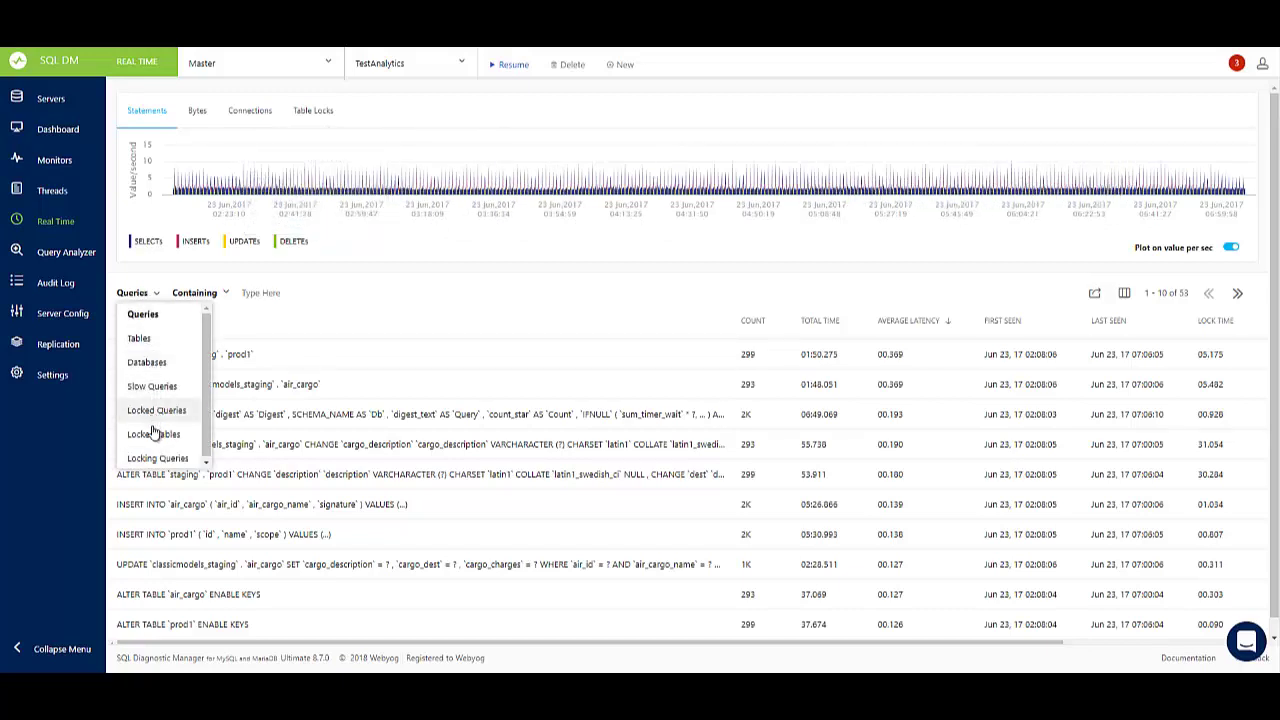
{"action": "left_click", "coordinate": [152, 388]}
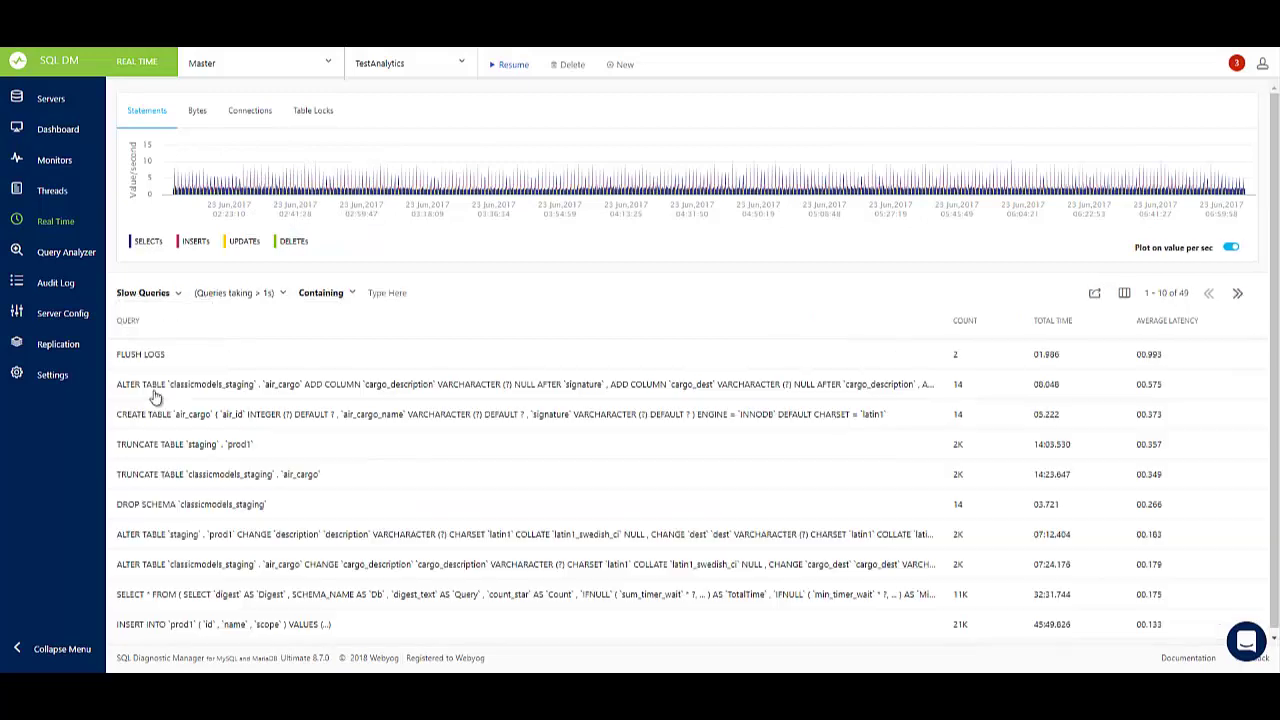
{"action": "left_click", "coordinate": [214, 537]}
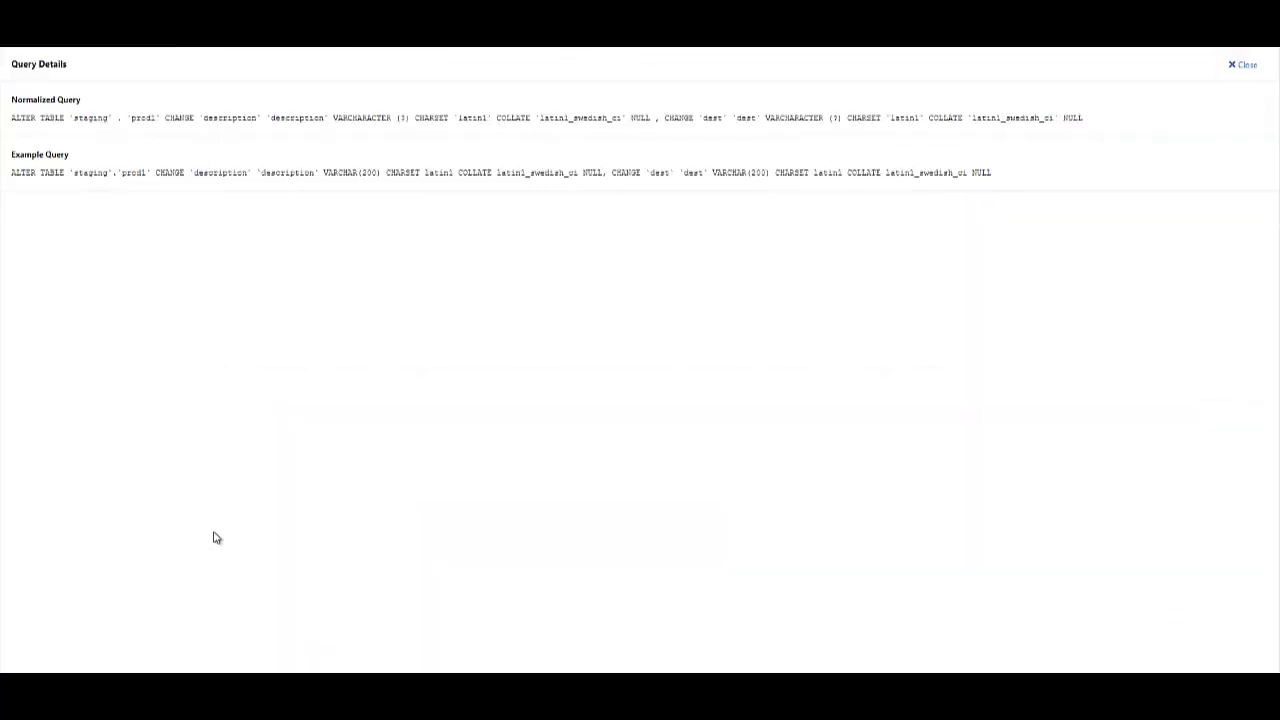
{"action": "left_click", "coordinate": [1243, 70]}
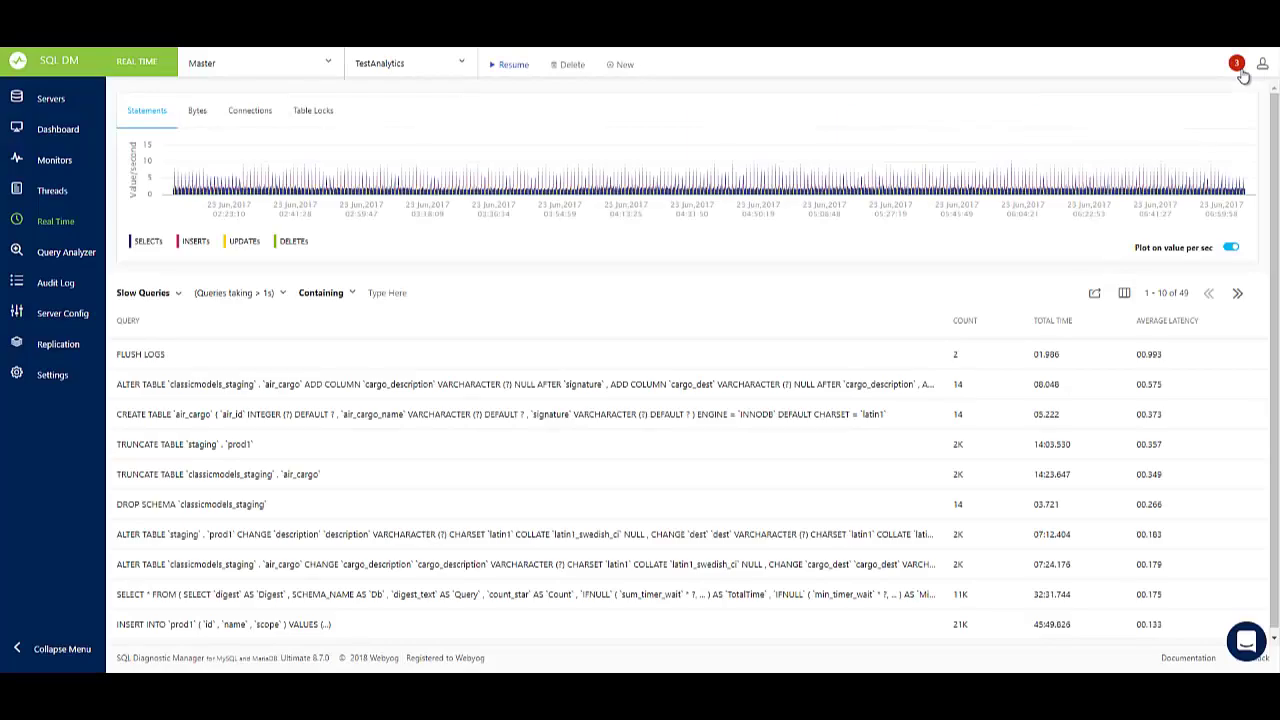
Step: Run the query analysis of the Master server in Sniffer mode over the last 7 days
{"action": "left_click", "coordinate": [77, 259]}
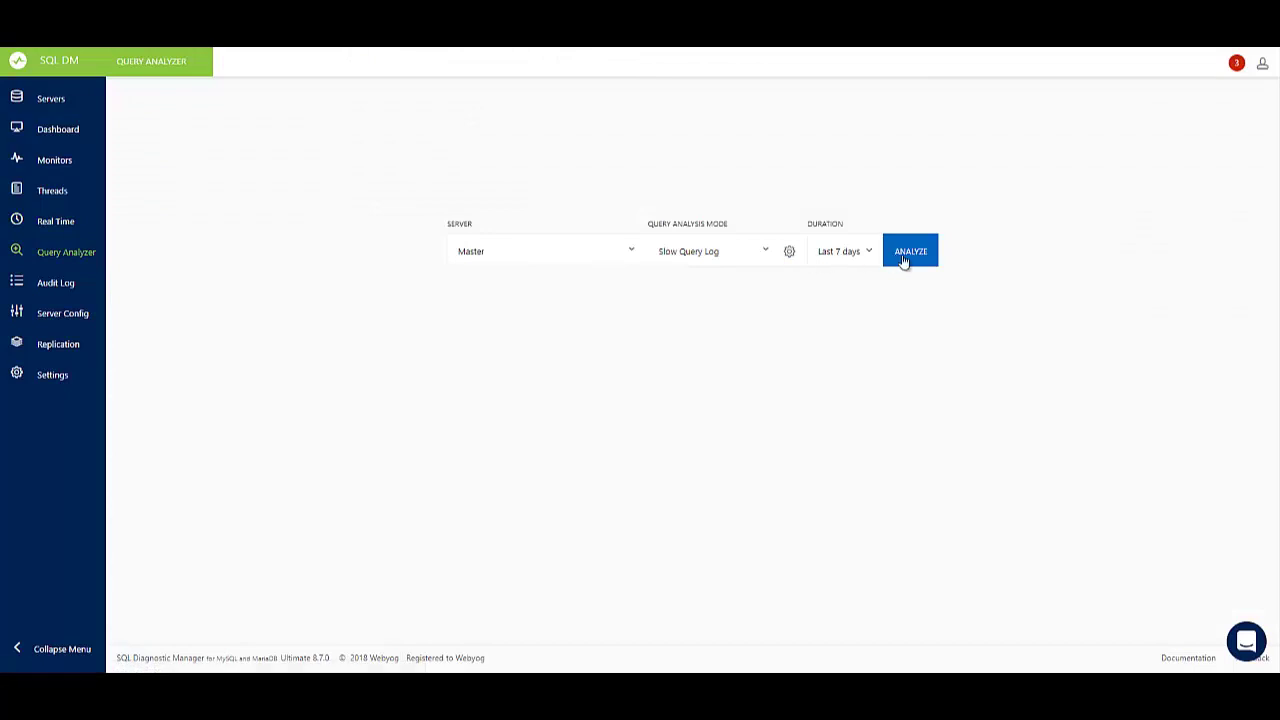
{"action": "left_click", "coordinate": [766, 252]}
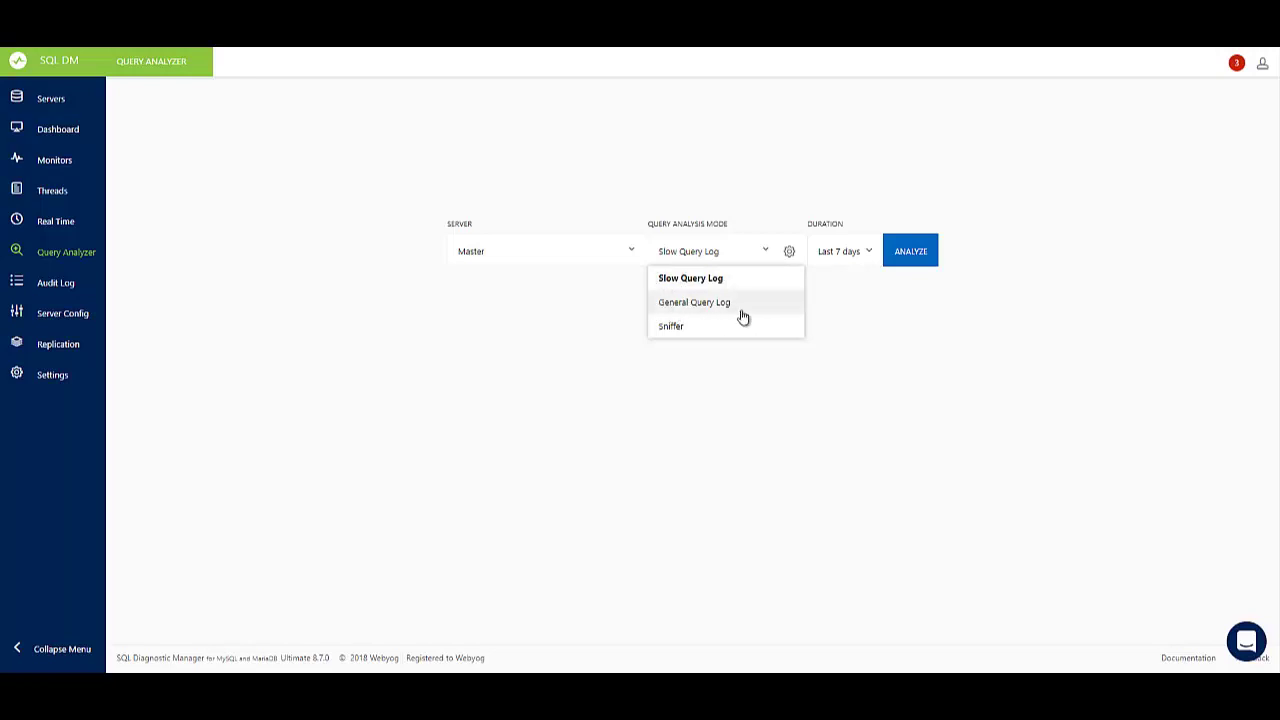
{"action": "left_click", "coordinate": [672, 327]}
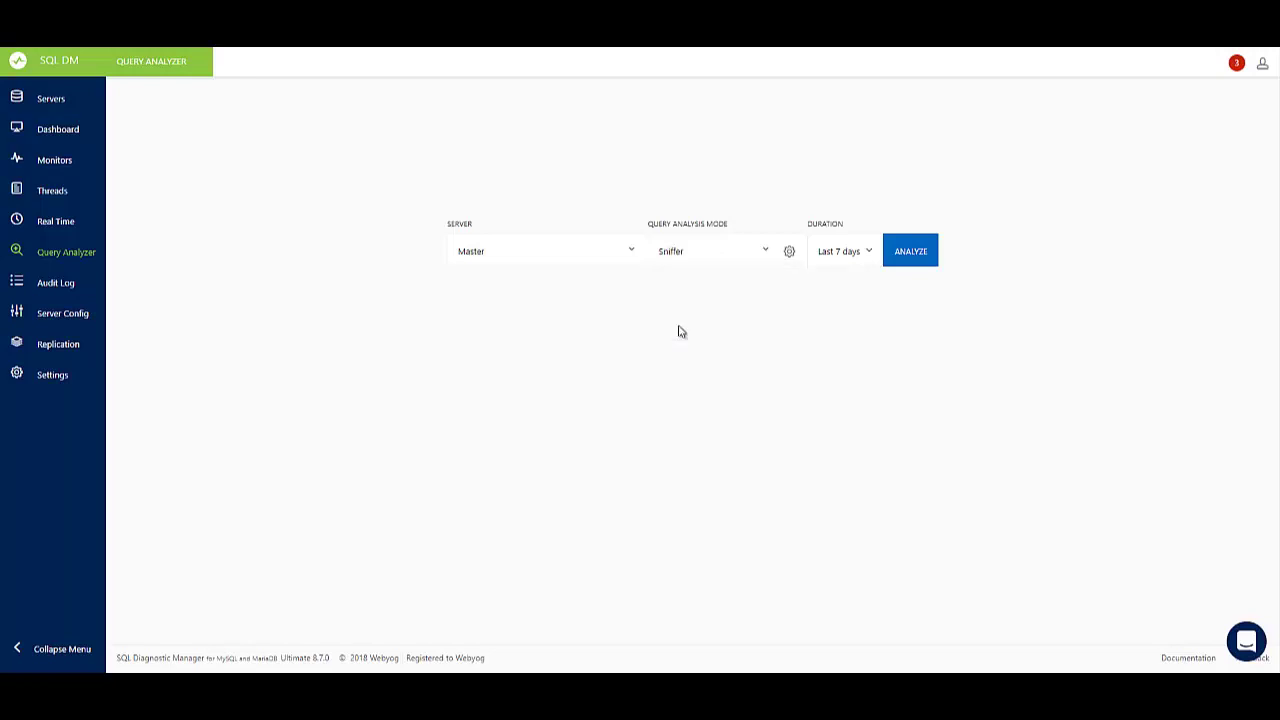
{"action": "left_click", "coordinate": [910, 252]}
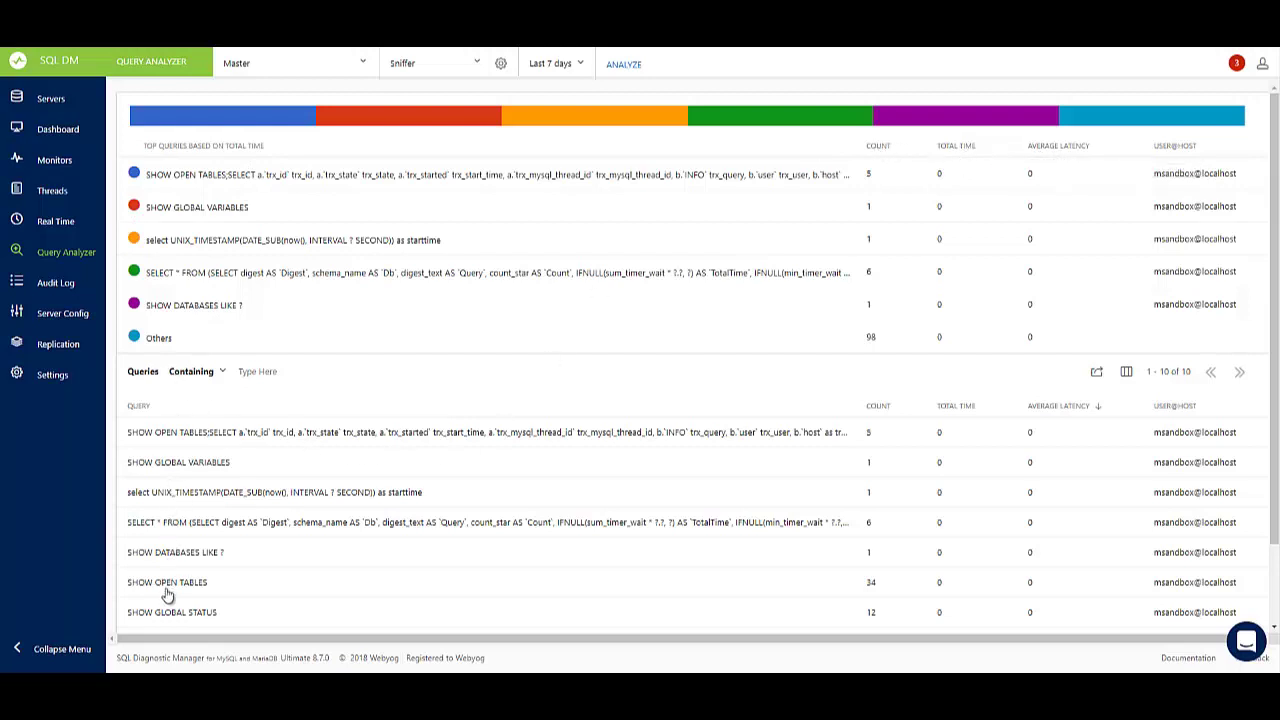
Step: View the details of the SELECT query on the statement digests, close them, and check the query list's text filter options
{"action": "left_click", "coordinate": [173, 528]}
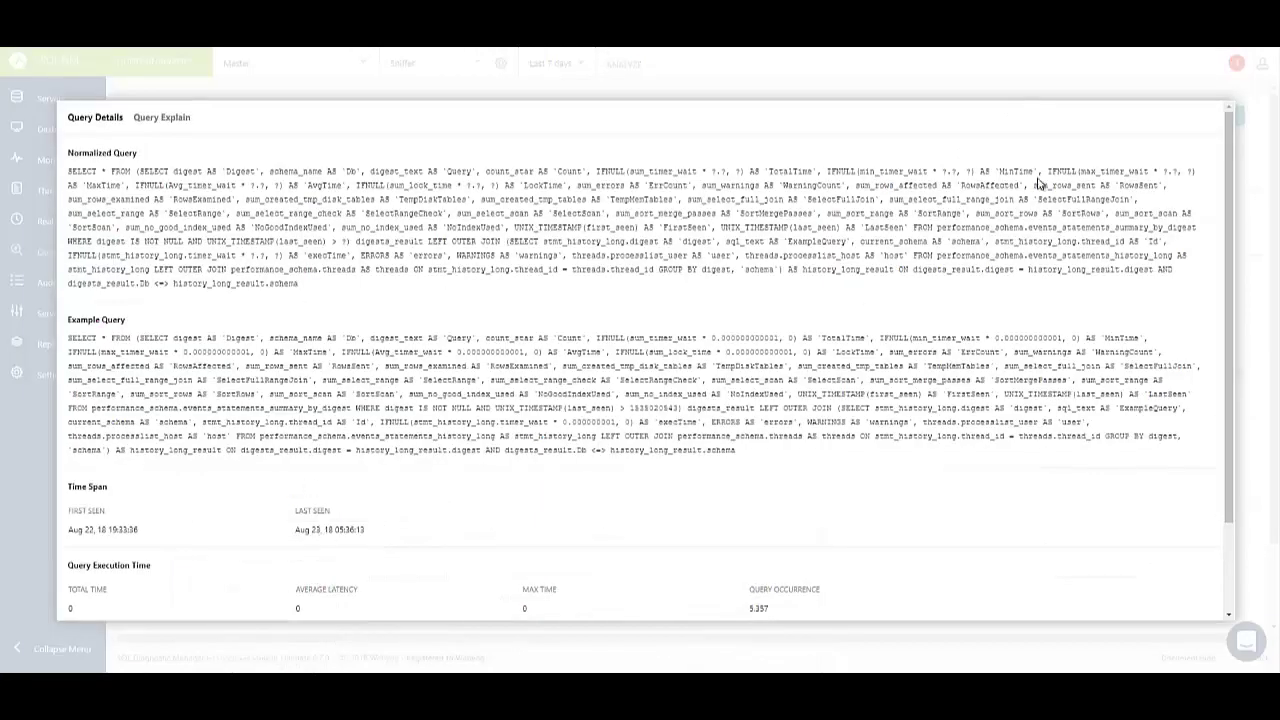
{"action": "left_click", "coordinate": [991, 87]}
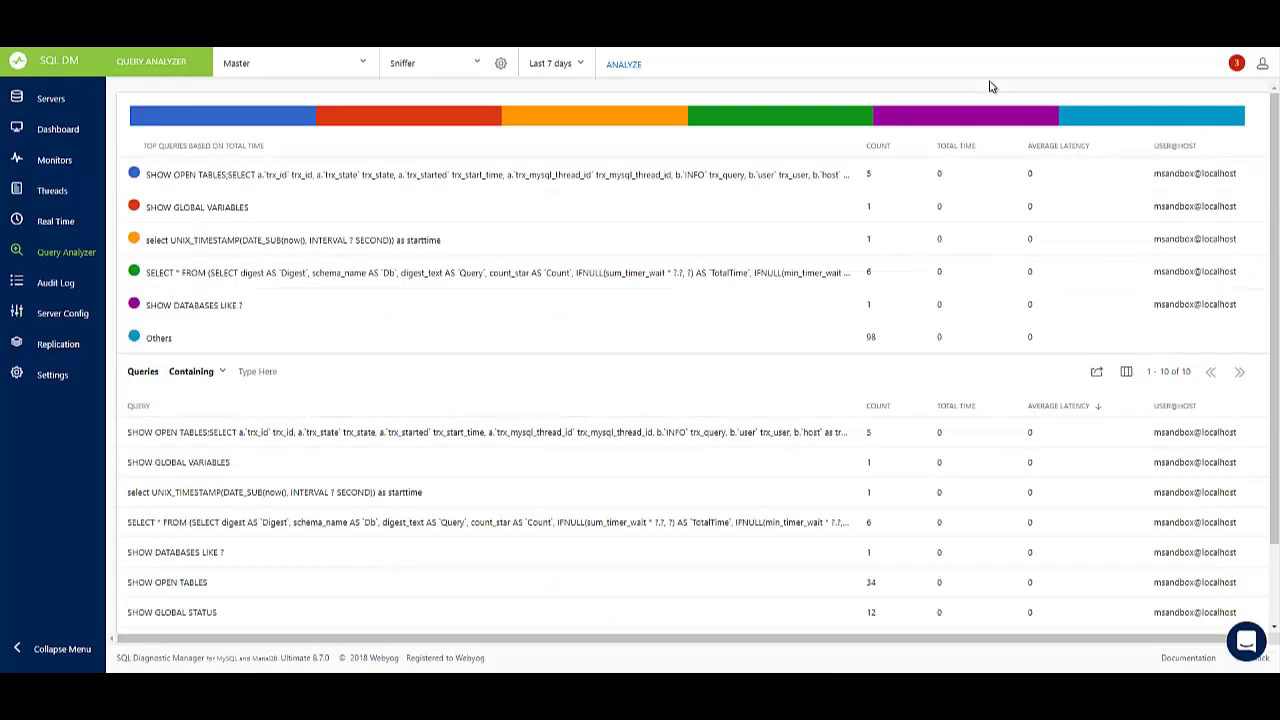
{"action": "left_click", "coordinate": [200, 372]}
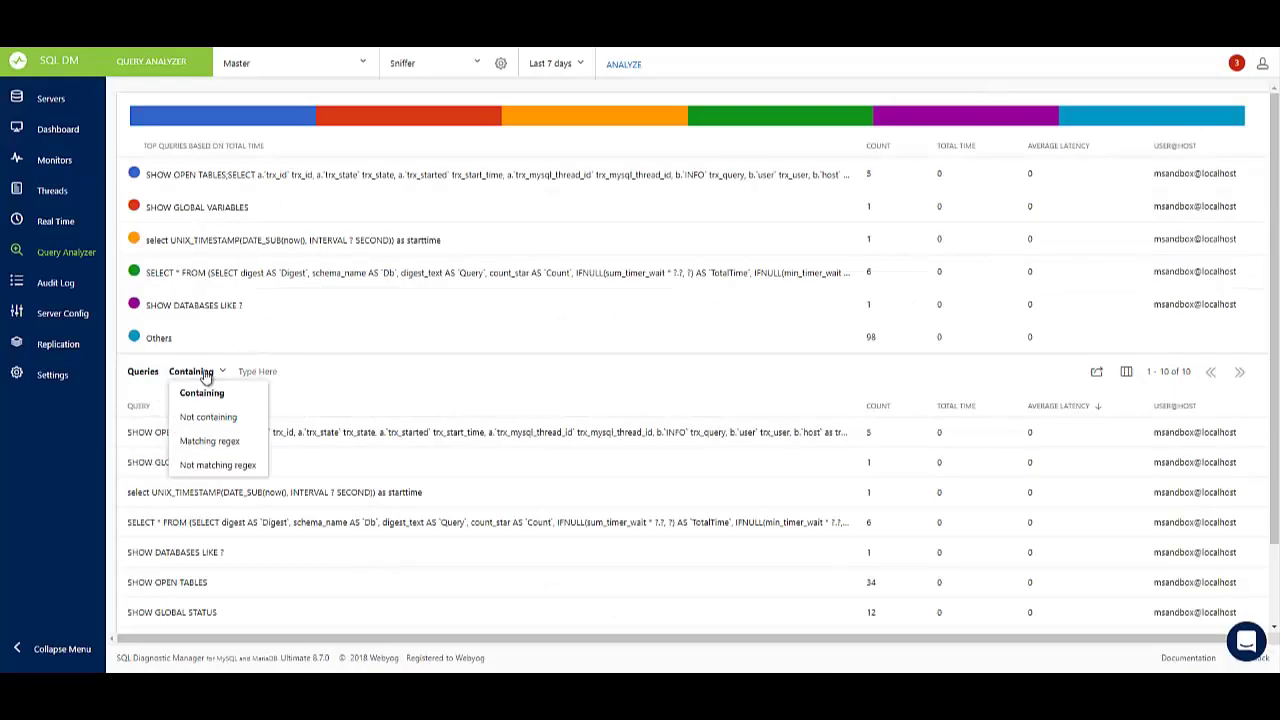
{"action": "left_click", "coordinate": [253, 371]}
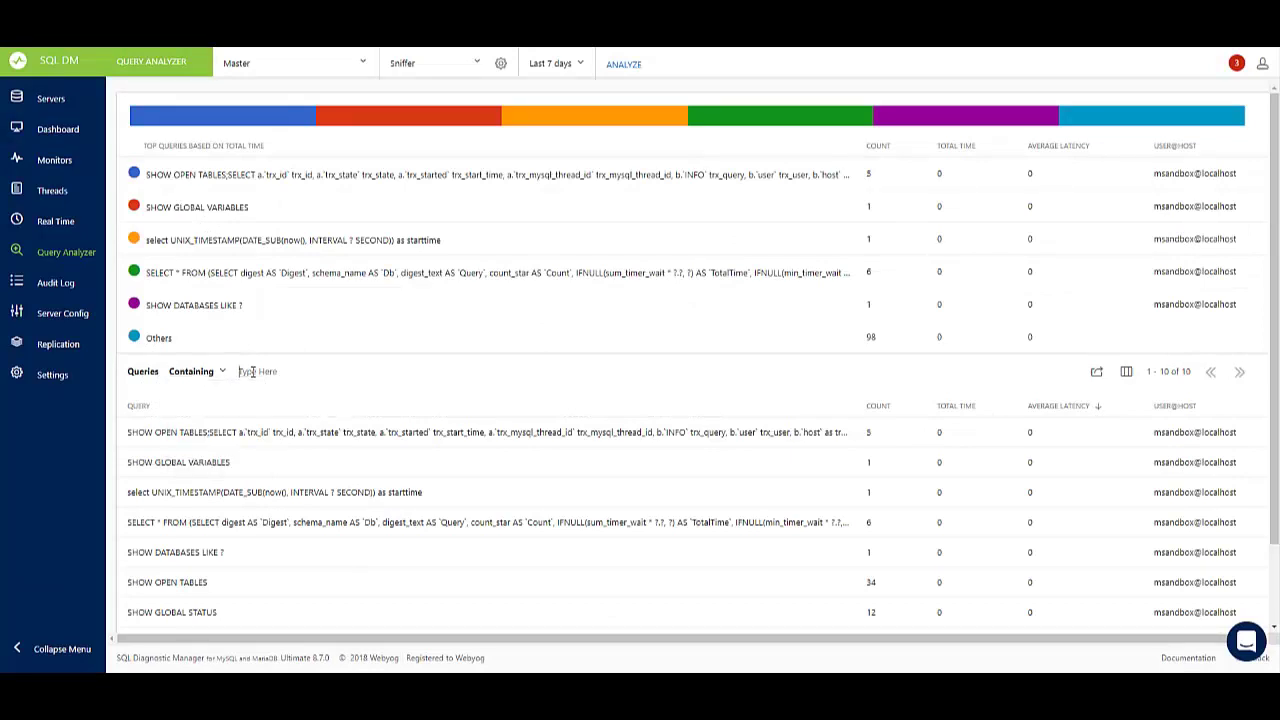
Step: Show the Master server's audit log for the last 7 days, and choose Table / Query as the filter field
{"action": "left_click", "coordinate": [48, 288]}
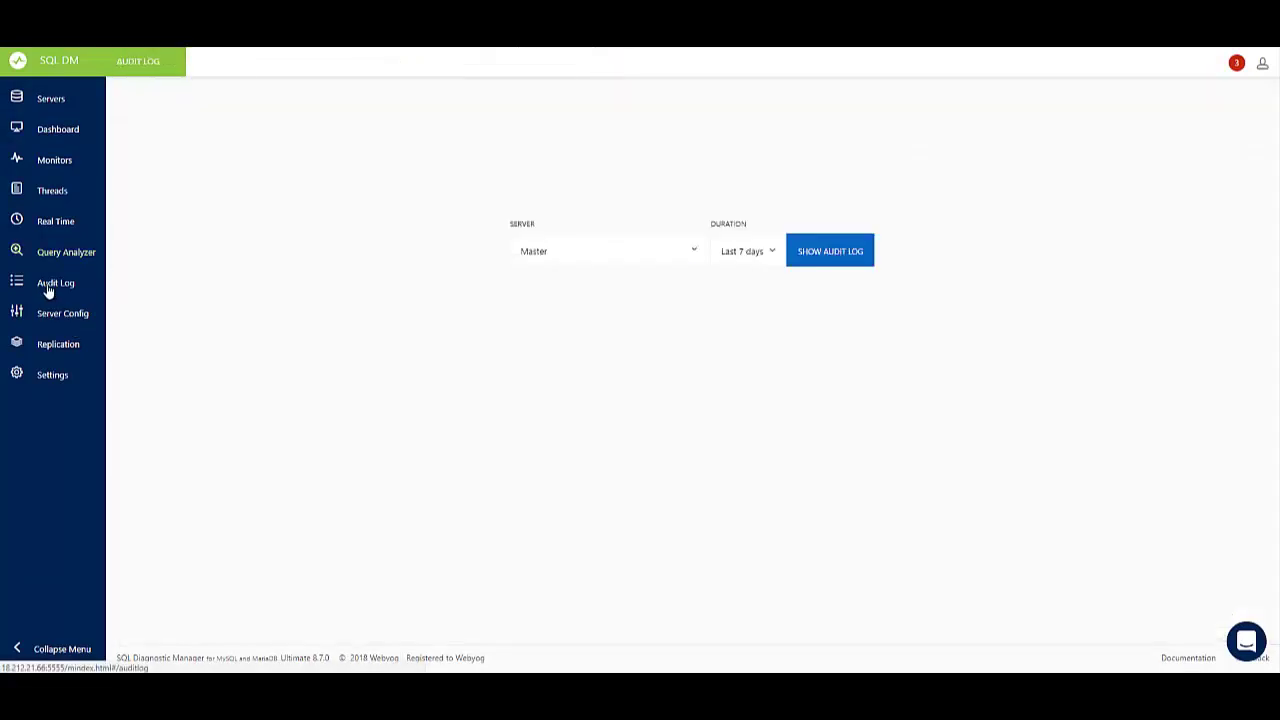
{"action": "left_click", "coordinate": [839, 259]}
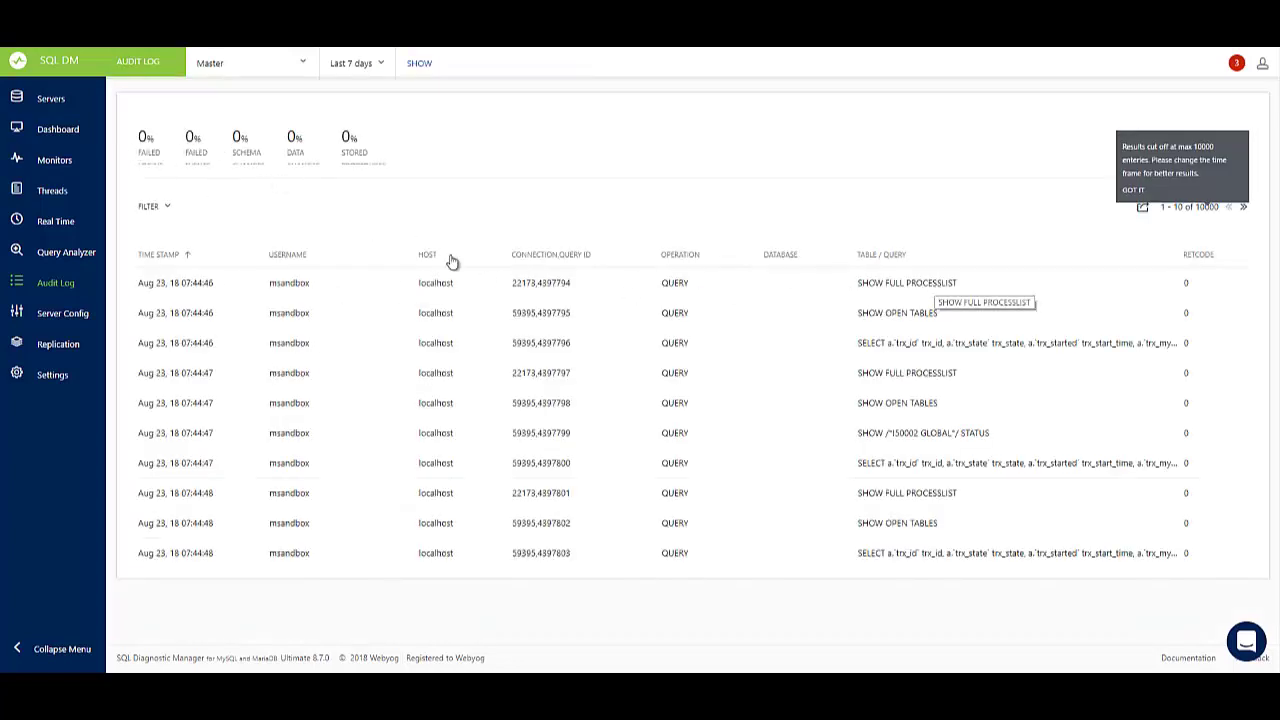
{"action": "left_click", "coordinate": [169, 209]}
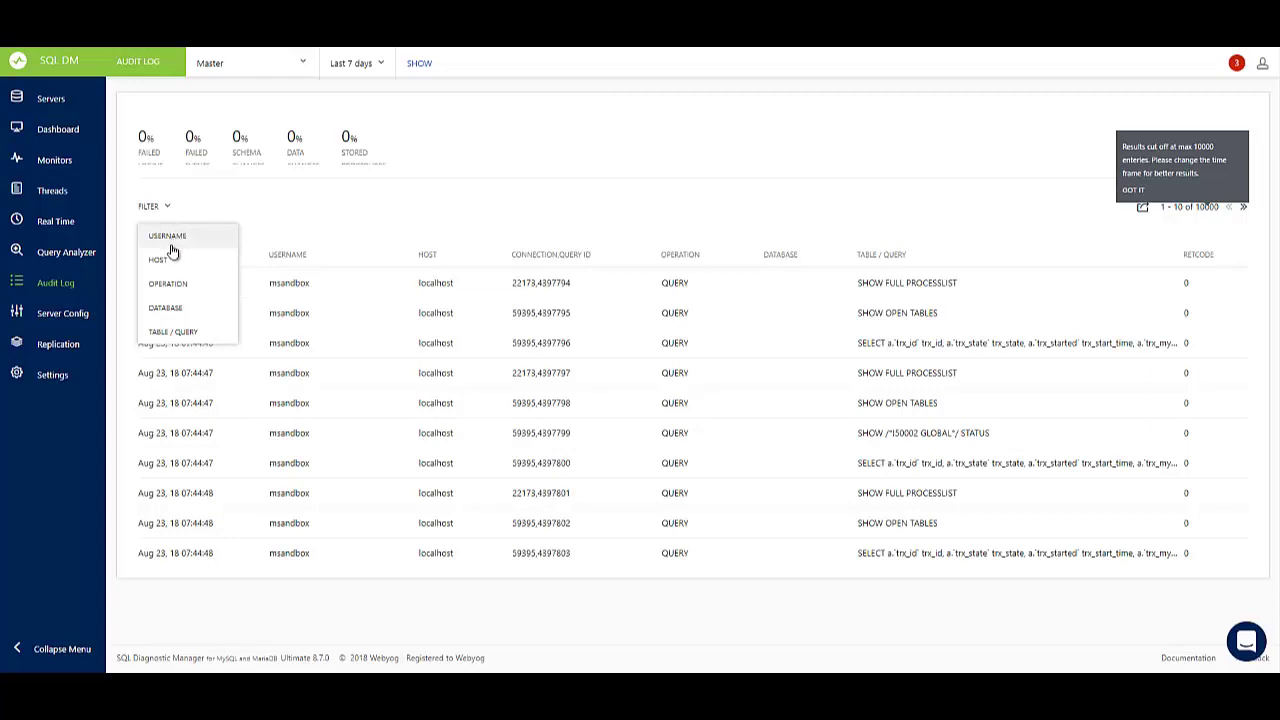
{"action": "left_click", "coordinate": [178, 333]}
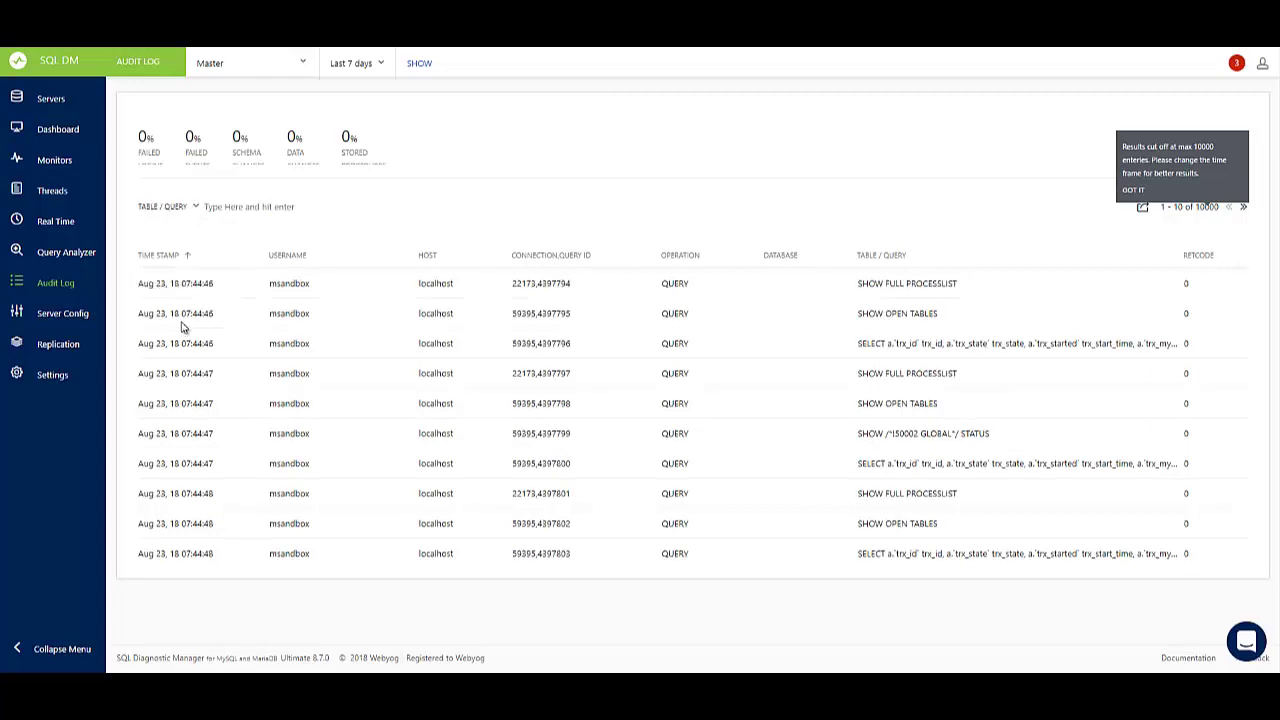
Step: Add RDS-Dev to the server configuration comparison, and view all variables before limiting it again to changed values
{"action": "left_click", "coordinate": [58, 316]}
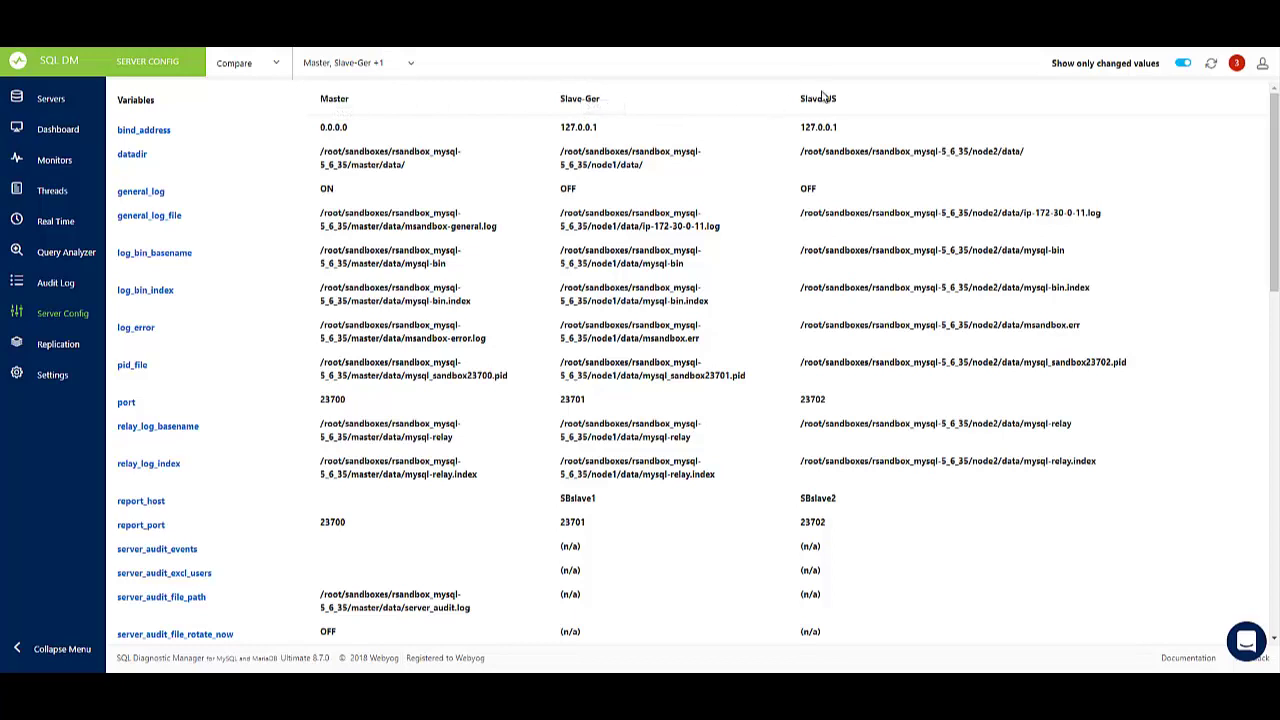
{"action": "left_click", "coordinate": [408, 66]}
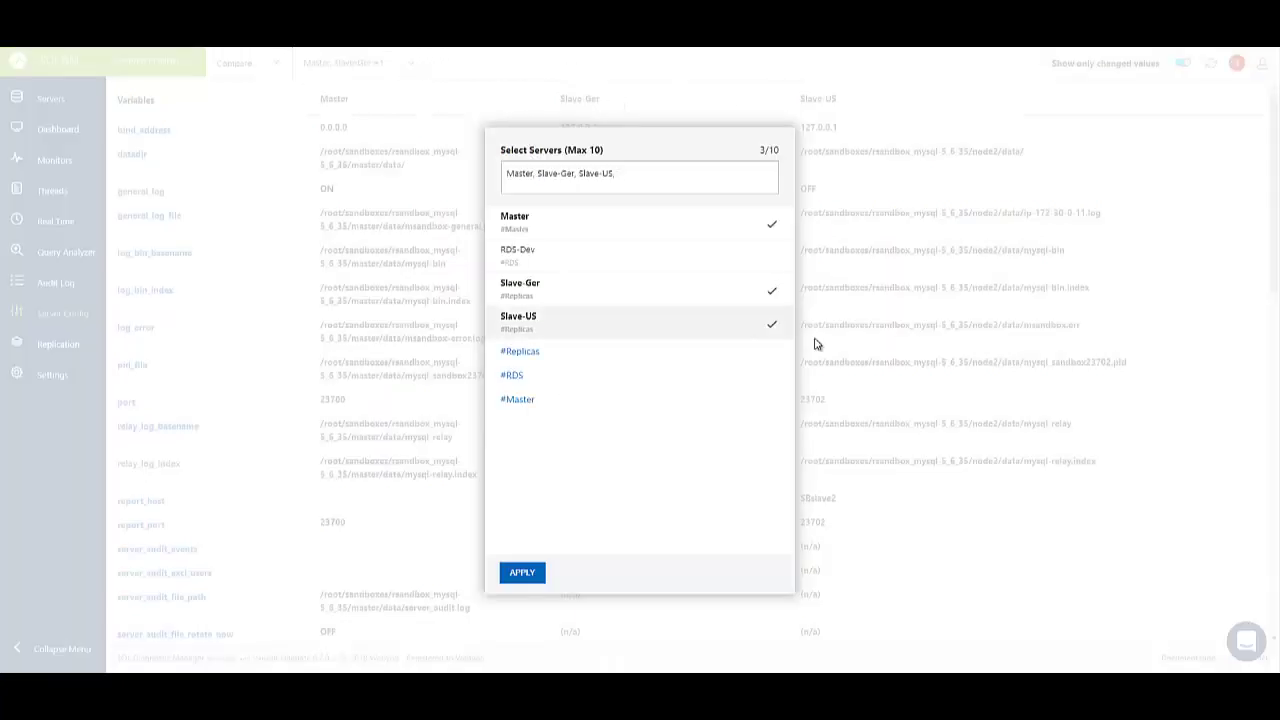
{"action": "left_click", "coordinate": [771, 258]}
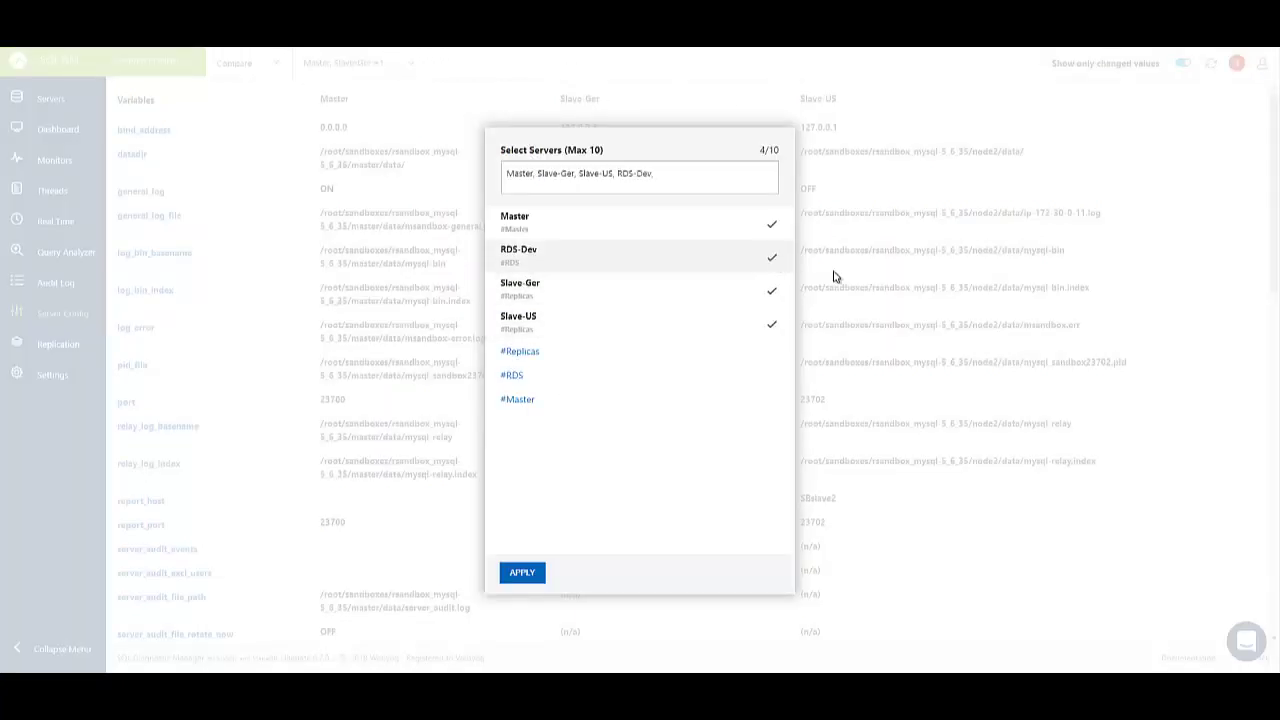
{"action": "left_click", "coordinate": [522, 573]}
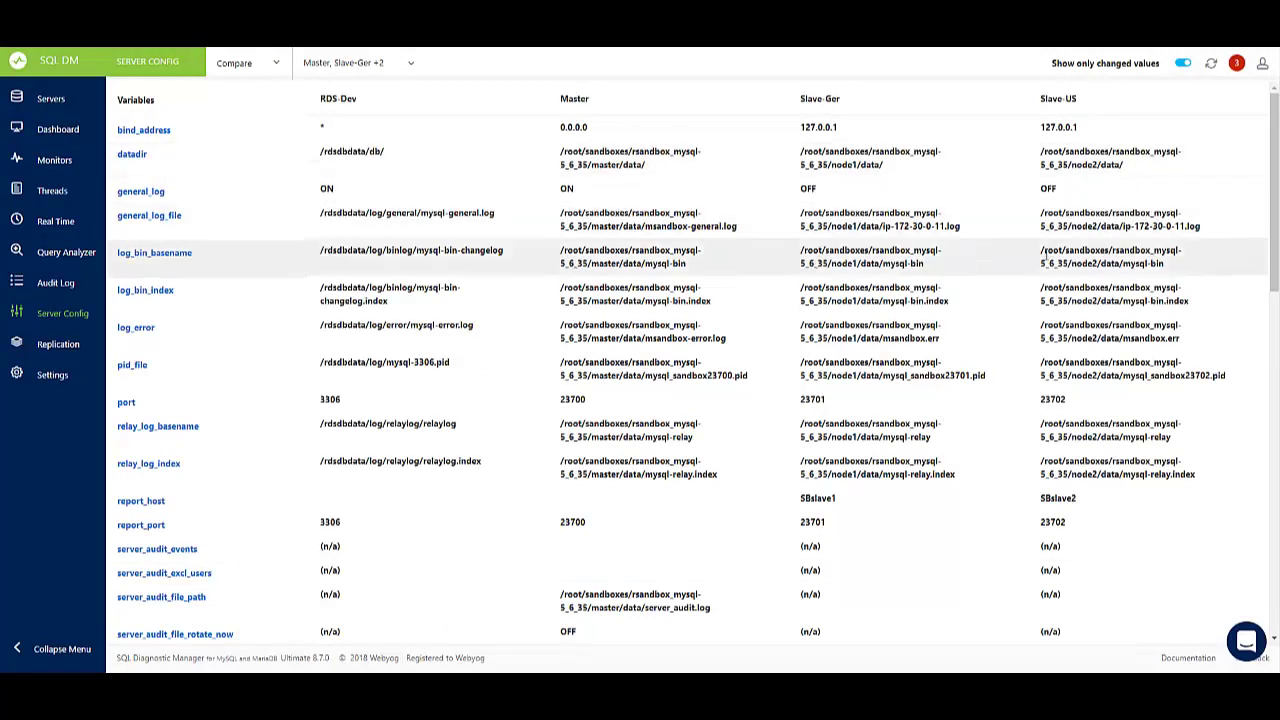
{"action": "left_click", "coordinate": [1184, 65]}
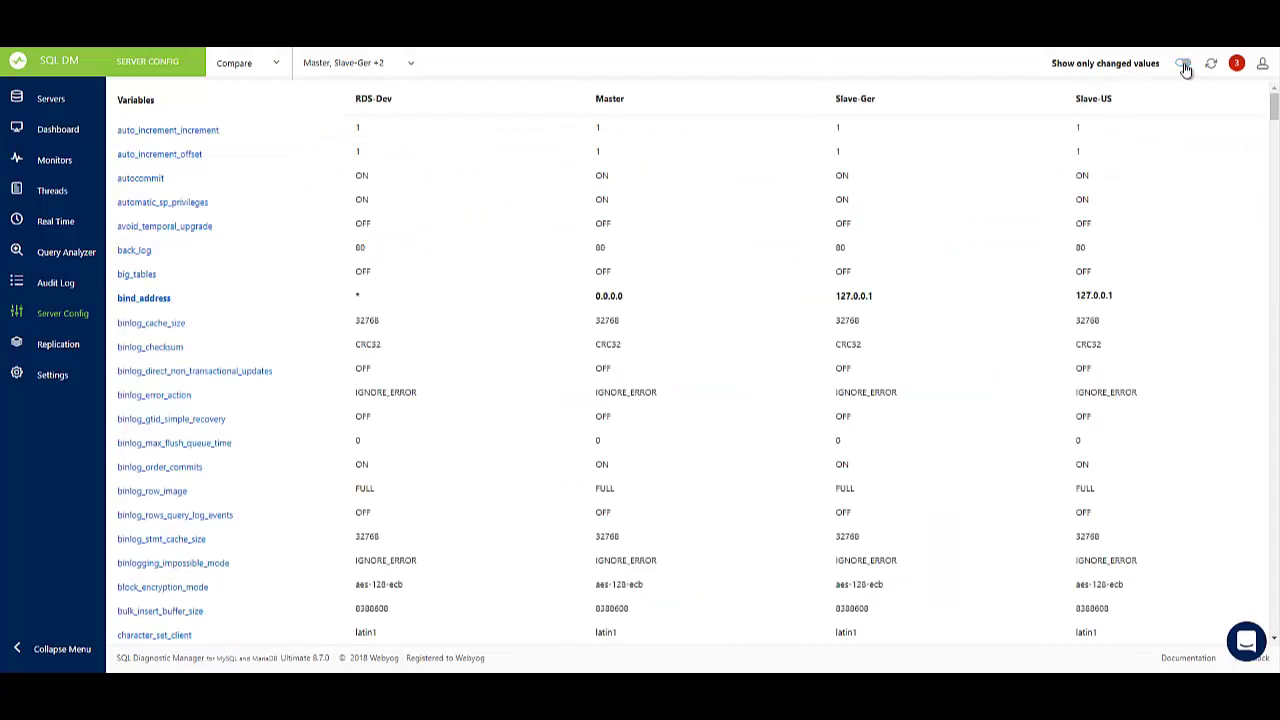
{"action": "left_click", "coordinate": [1184, 65]}
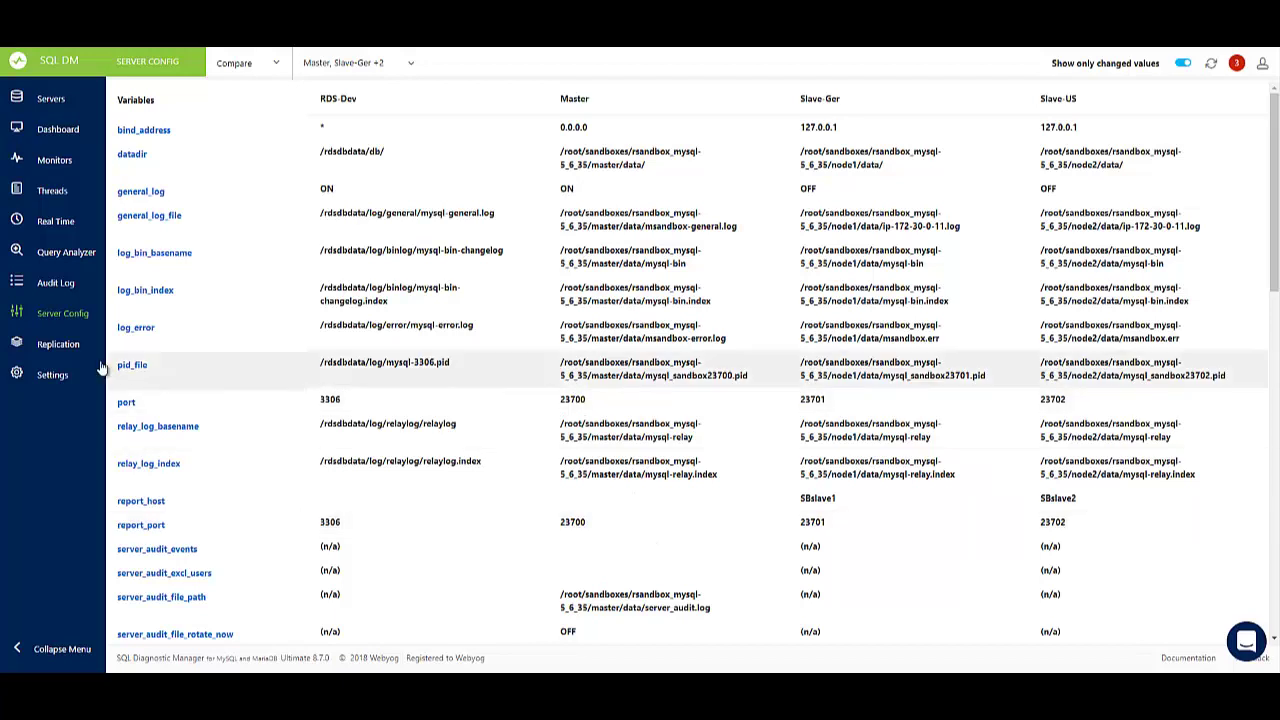
Step: Show the replication overview as a topology chart, and examine the Master and Slave-Ger servers in it
{"action": "left_click", "coordinate": [57, 350]}
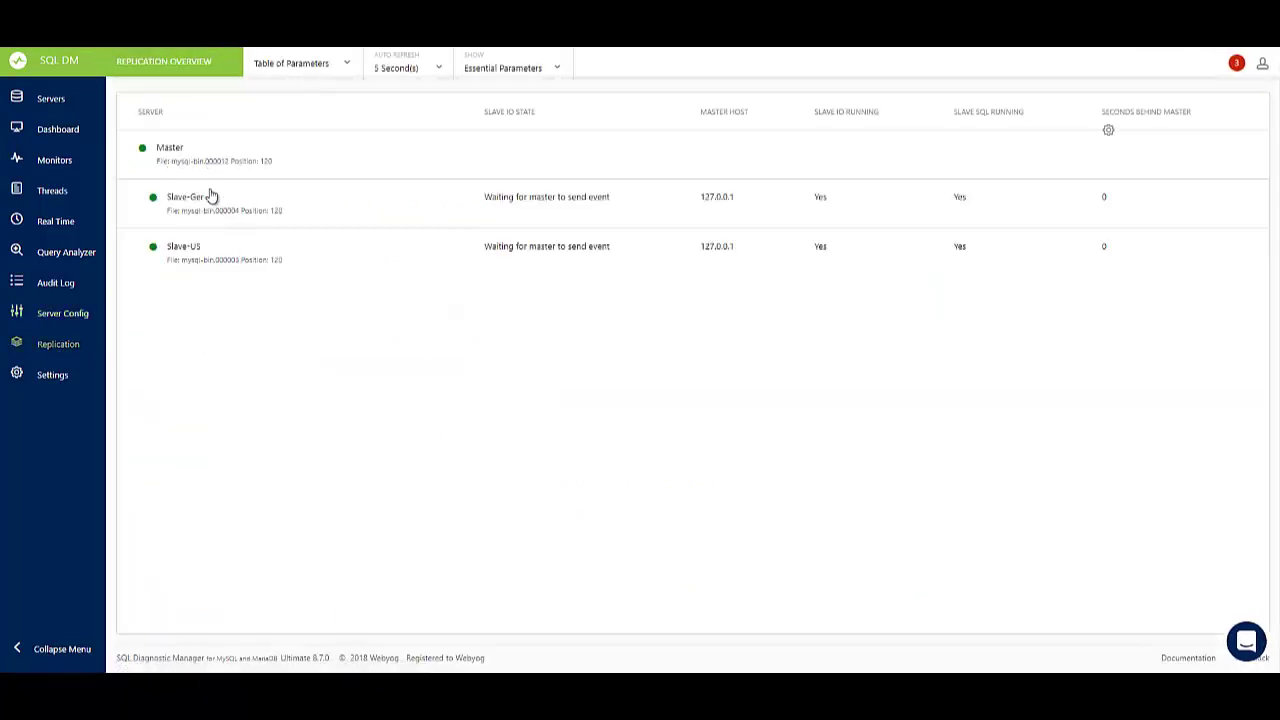
{"action": "left_click", "coordinate": [346, 63]}
{"action": "left_click", "coordinate": [294, 118]}
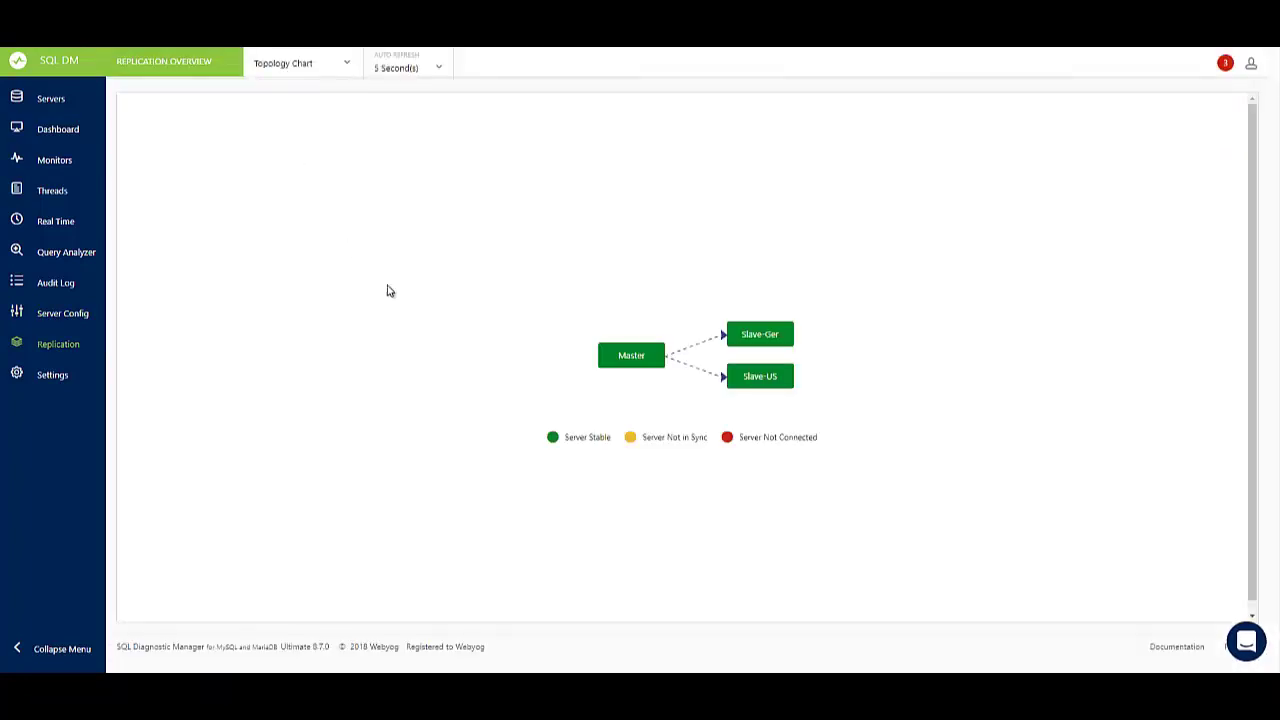
{"action": "mouse_move", "coordinate": [633, 366]}
{"action": "mouse_move", "coordinate": [767, 341]}
Step: Switch the replication overview back to the table of parameters, and return to the overview of all servers
{"action": "left_click", "coordinate": [350, 70]}
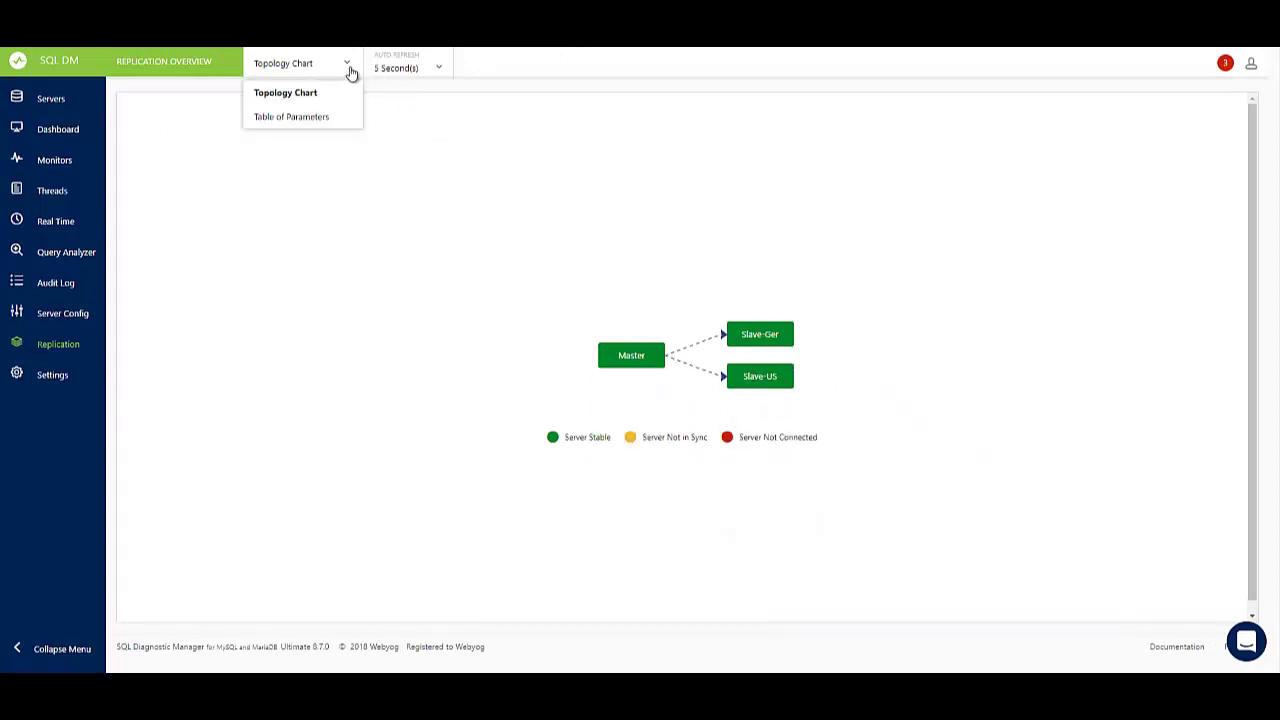
{"action": "left_click", "coordinate": [281, 123]}
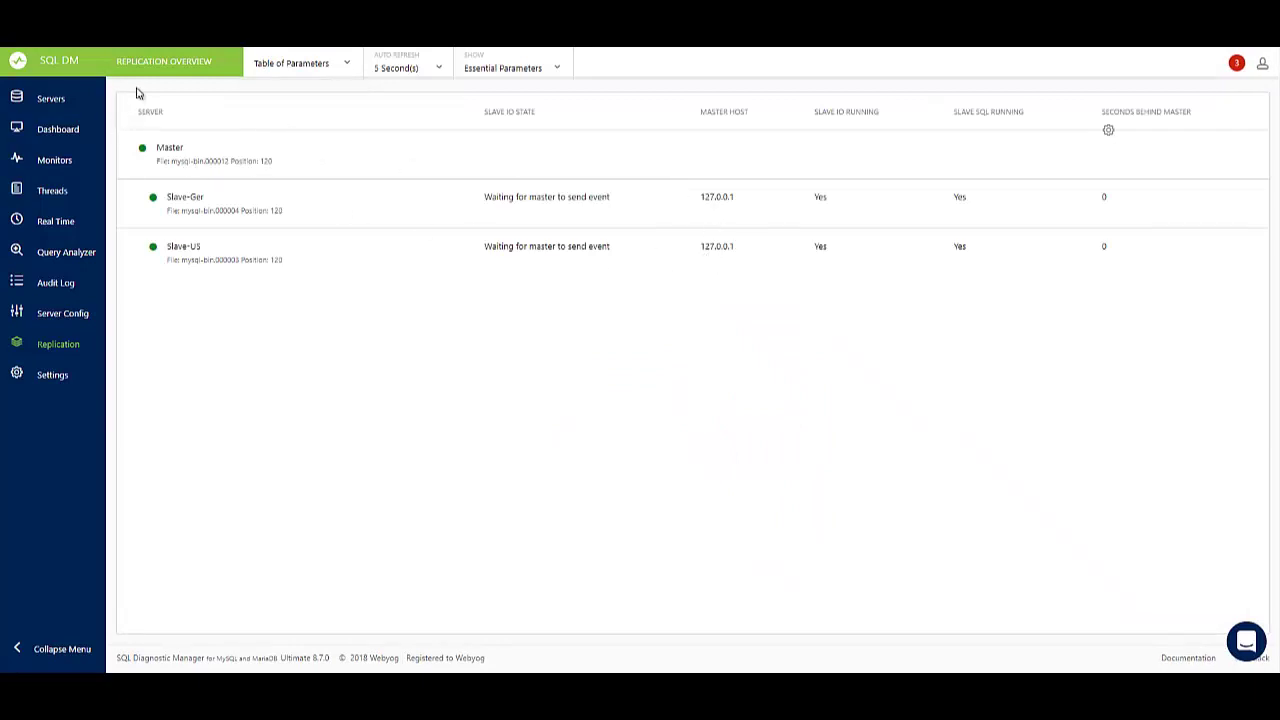
{"action": "left_click", "coordinate": [66, 62]}
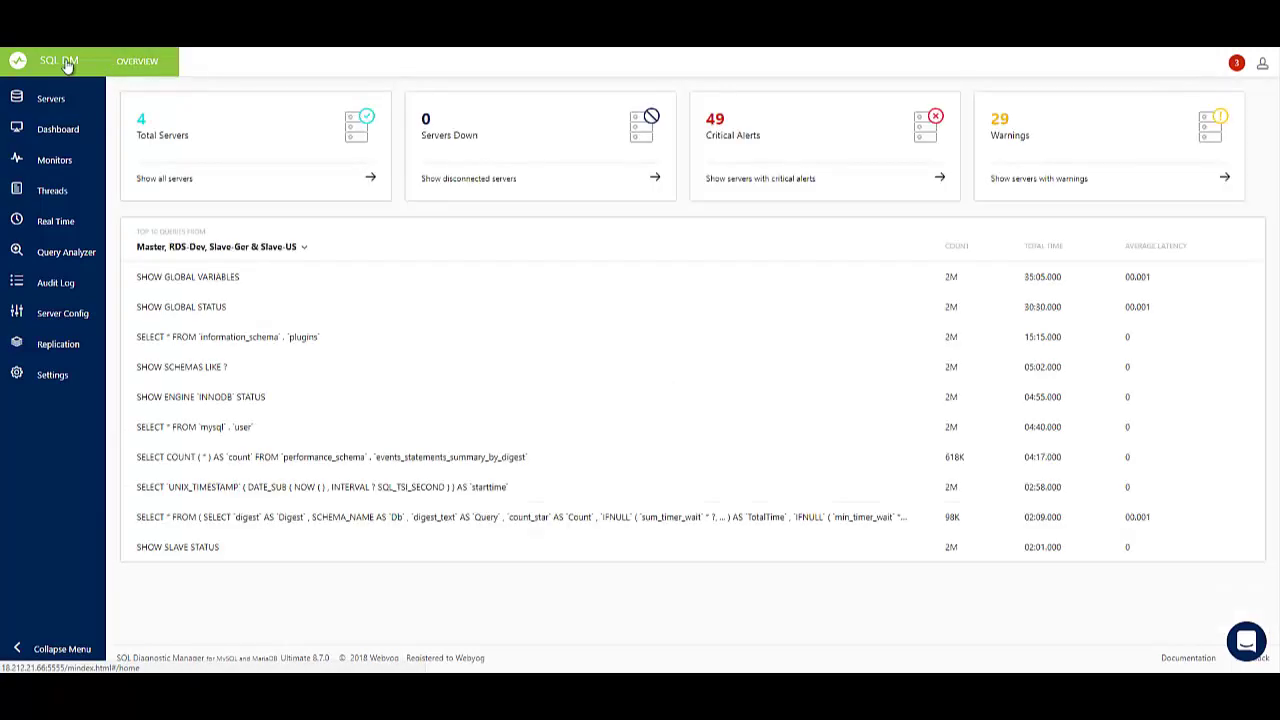